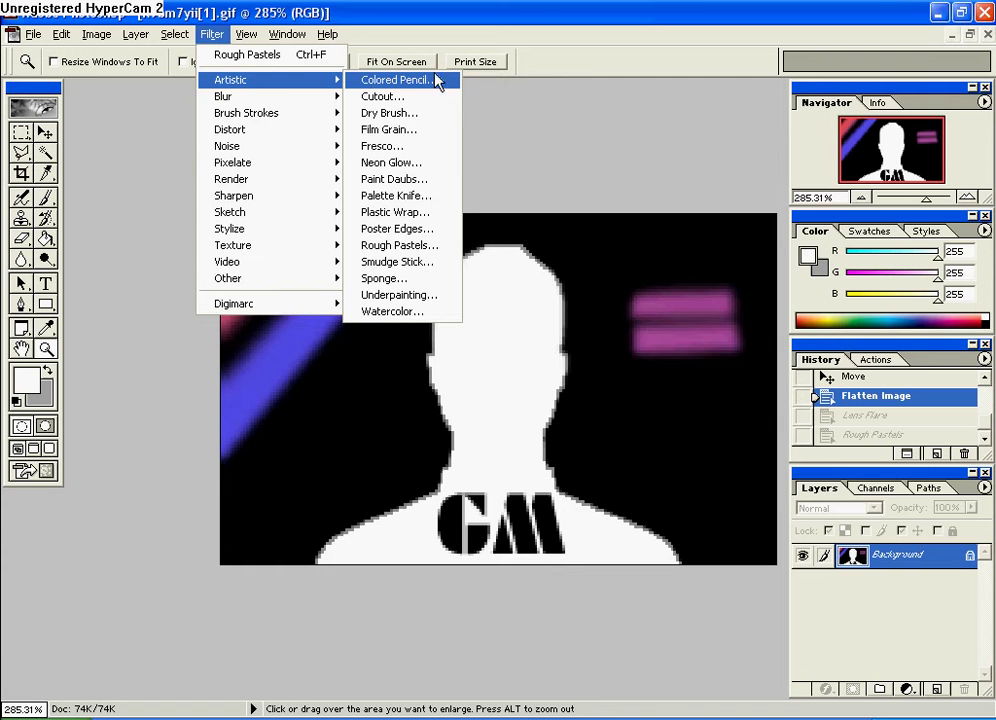
- Try the Colored Pencil filter on the image with pencil width 4 and a higher stroke pressure, and undo it
click(432, 81)
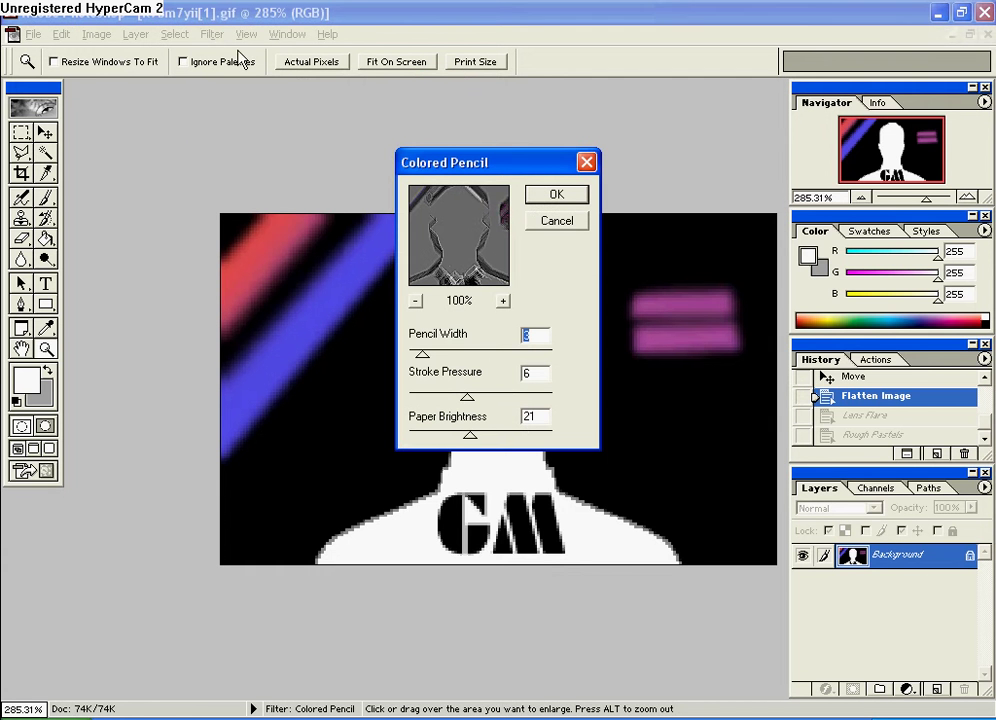
click(466, 232)
click(469, 230)
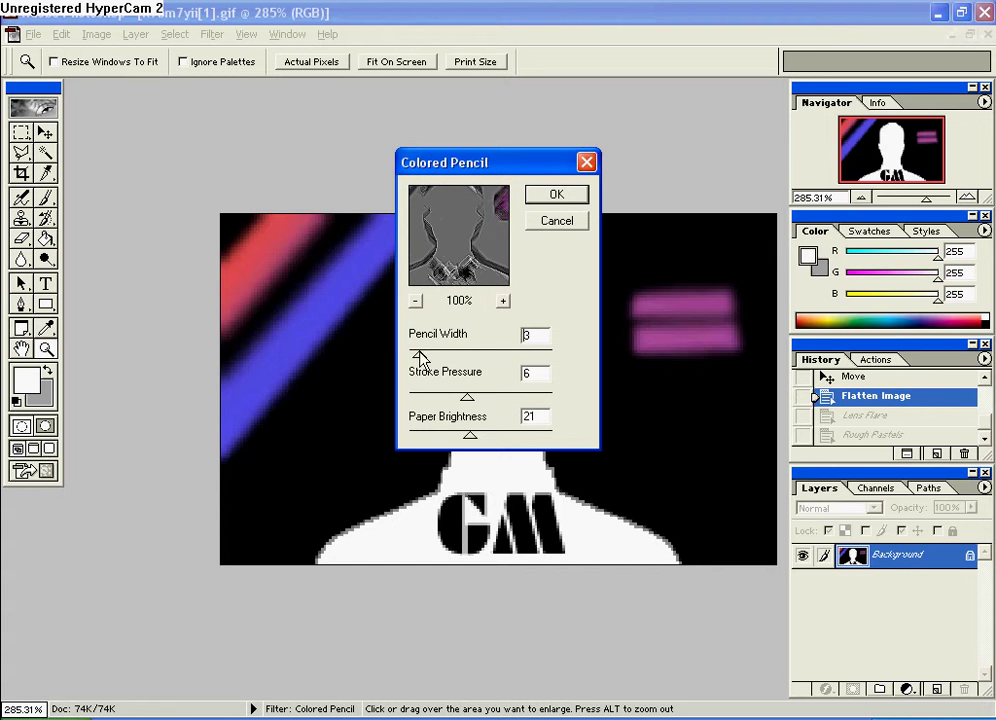
mouse_move(417, 354)
mouse_down()
mouse_move(457, 361)
mouse_move(428, 356)
mouse_up()
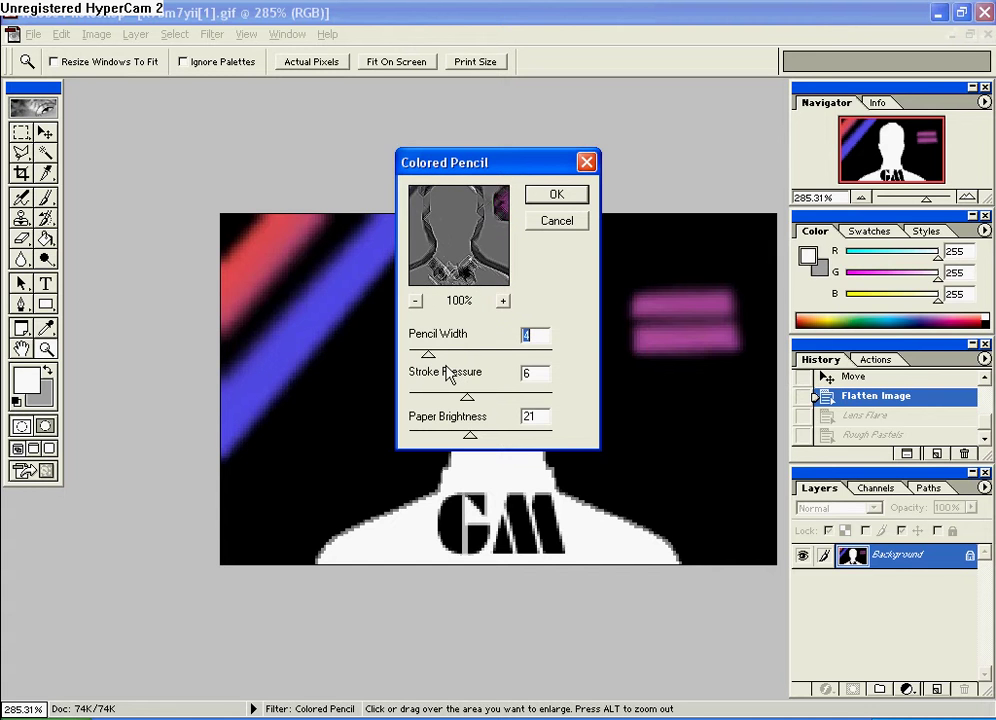
drag(467, 397, 497, 402)
click(560, 196)
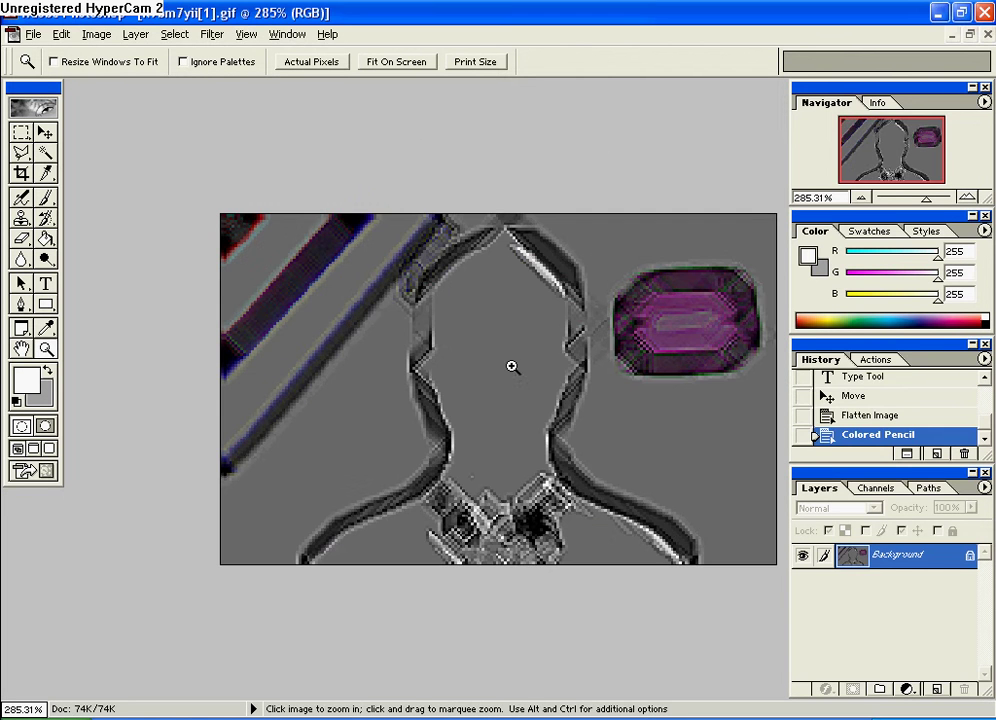
key(ctrl+z)
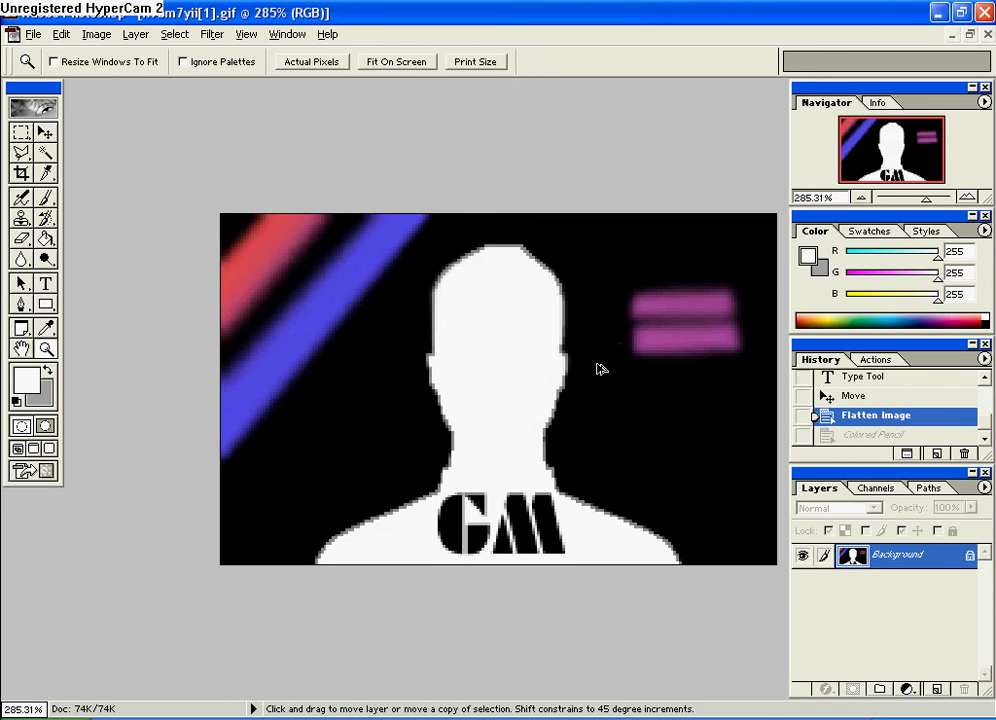
- Try the Cutout filter on the flattened image with its preset settings, and undo it
click(207, 35)
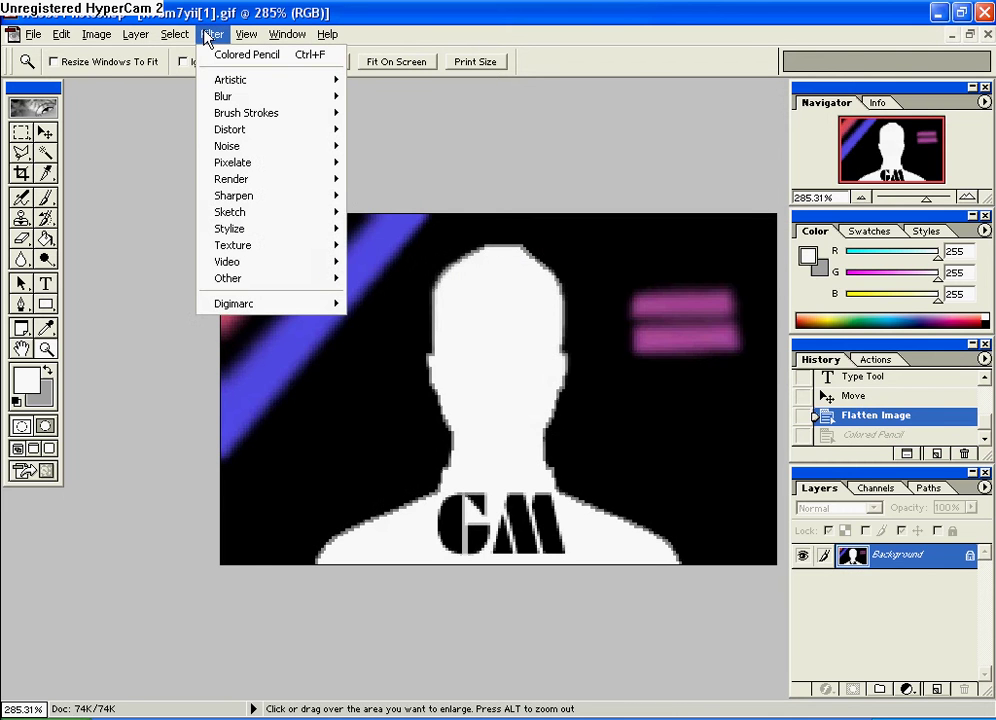
mouse_move(314, 87)
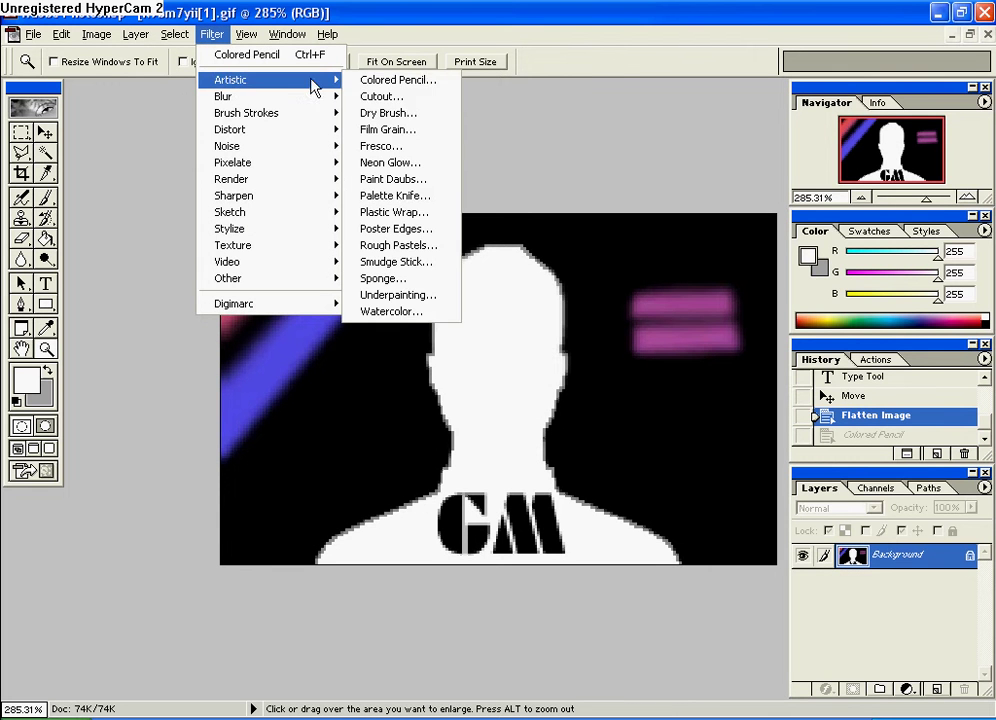
click(413, 97)
click(557, 196)
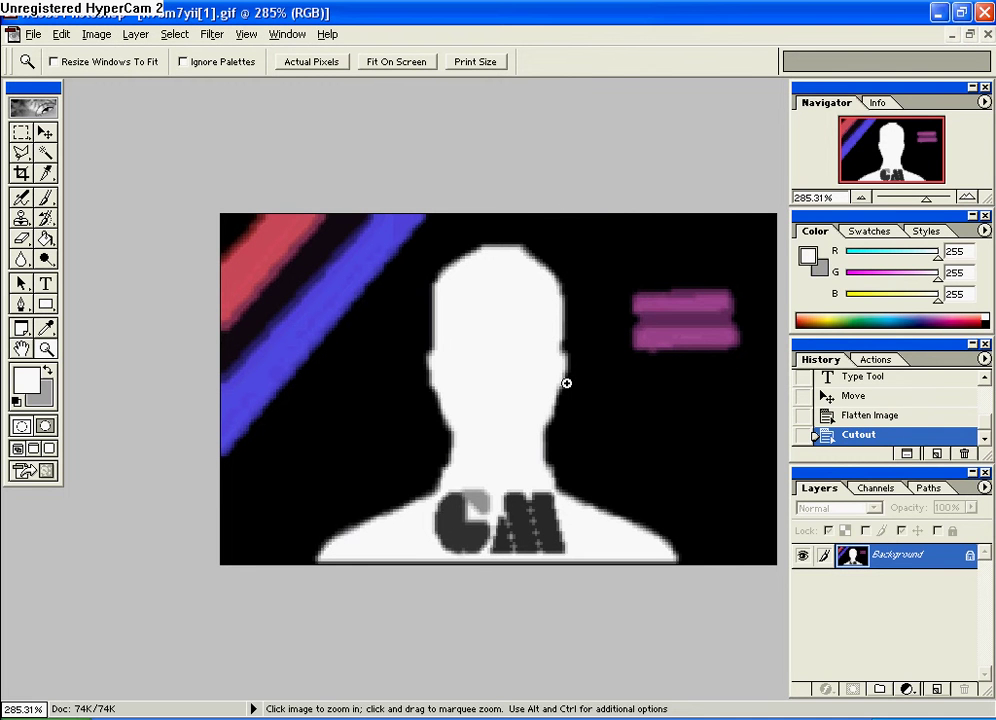
key(ctrl+z)
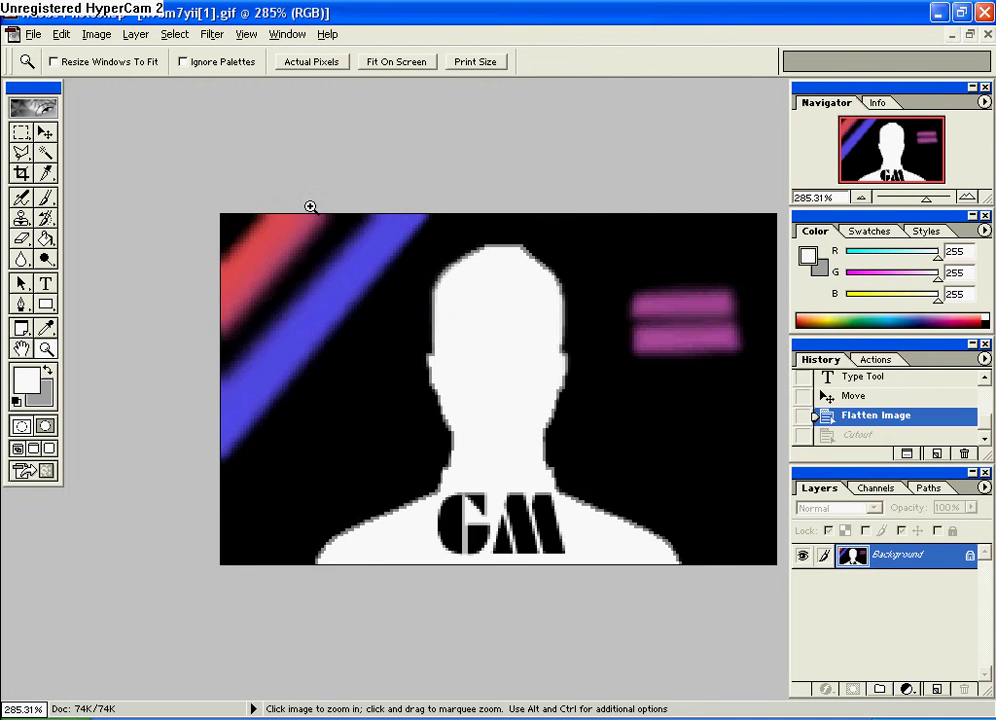
- Try the Film Grain filter on the image with the grain set to 9, and undo it
click(212, 34)
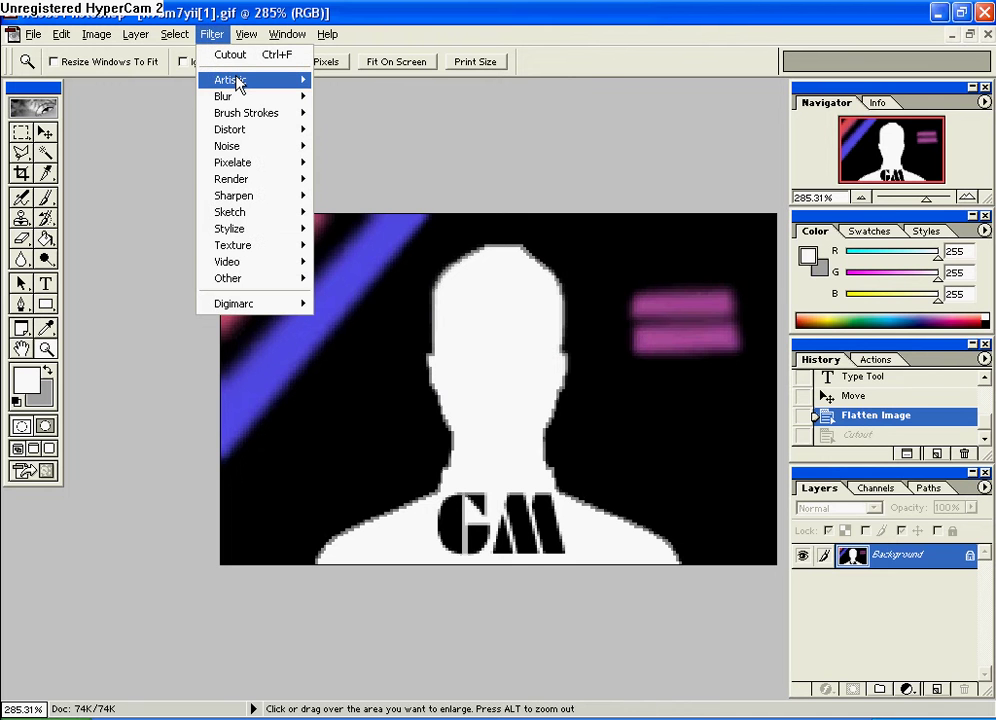
mouse_move(238, 85)
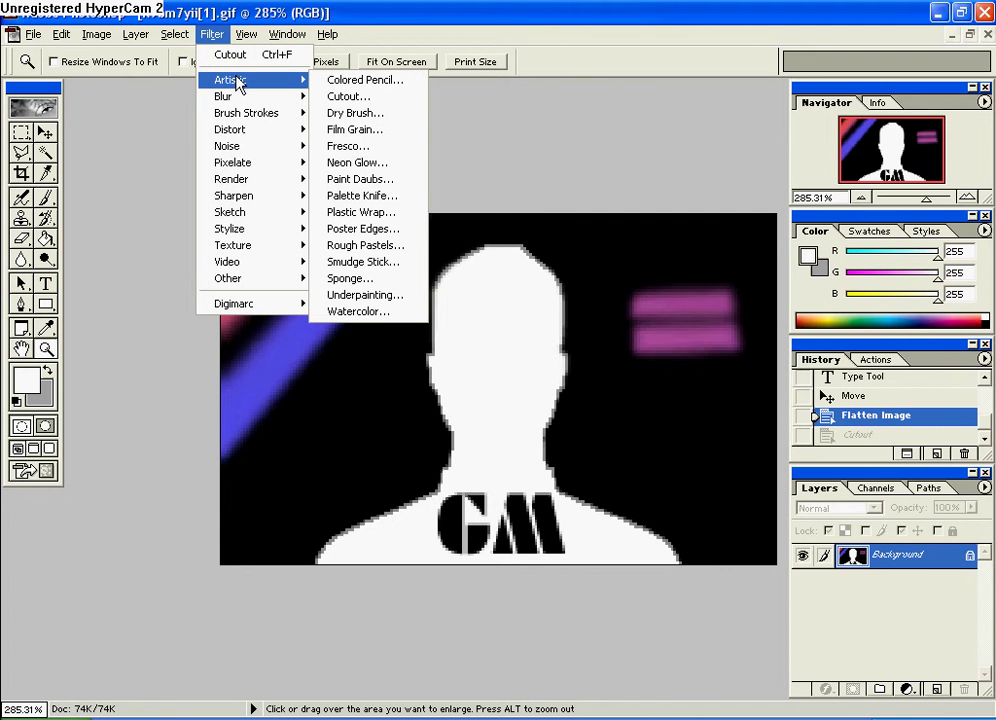
click(376, 130)
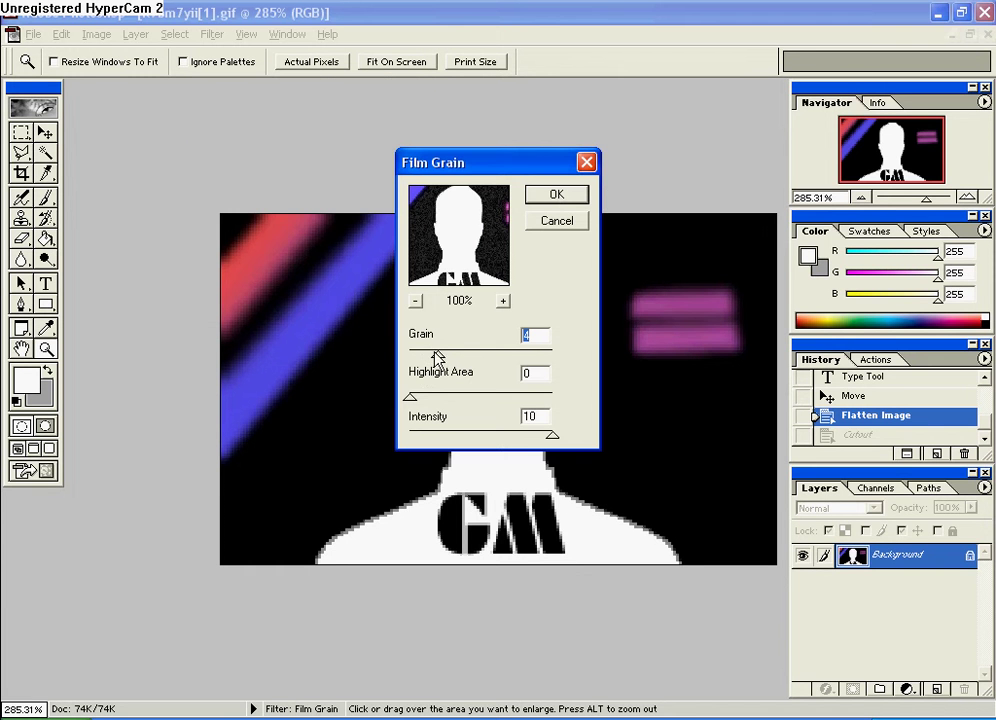
drag(438, 356, 473, 356)
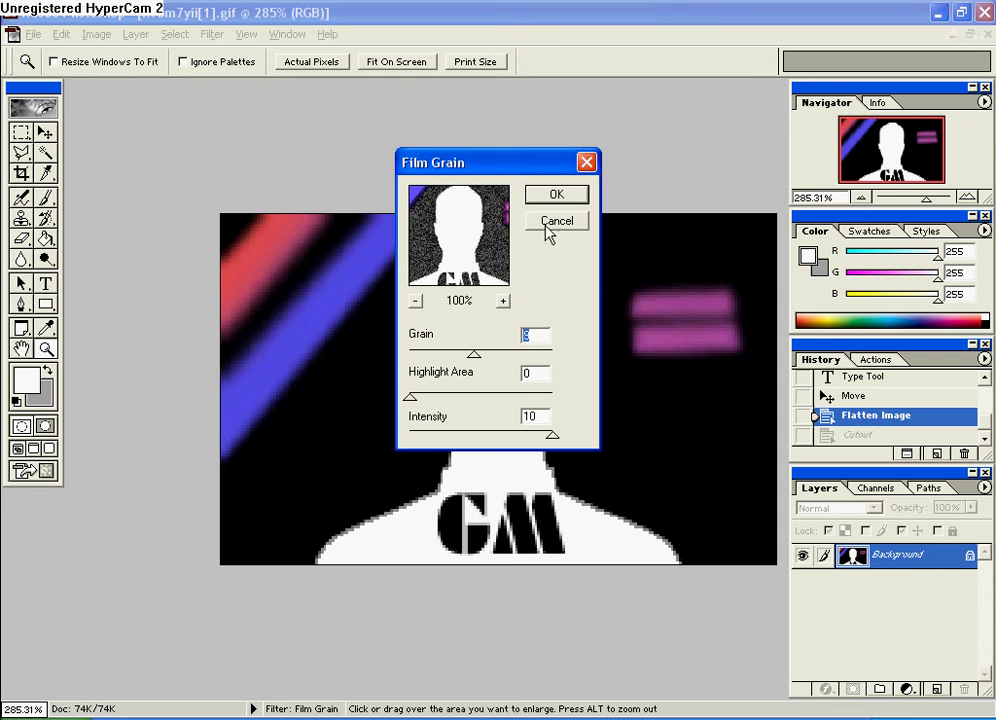
click(557, 196)
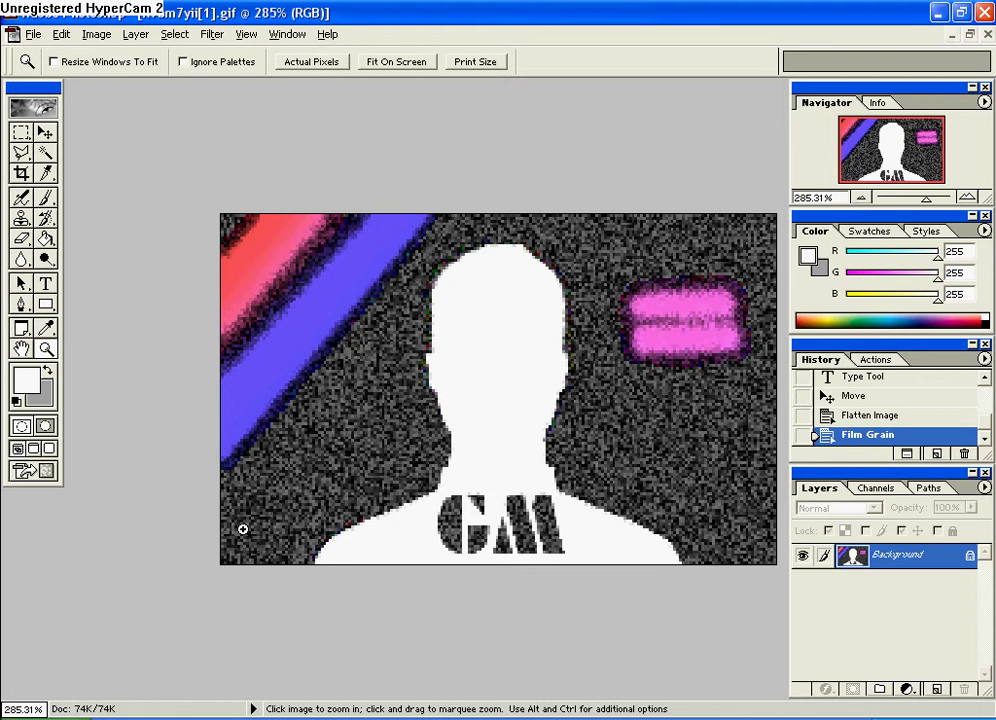
key(v)
key(ctrl+z)
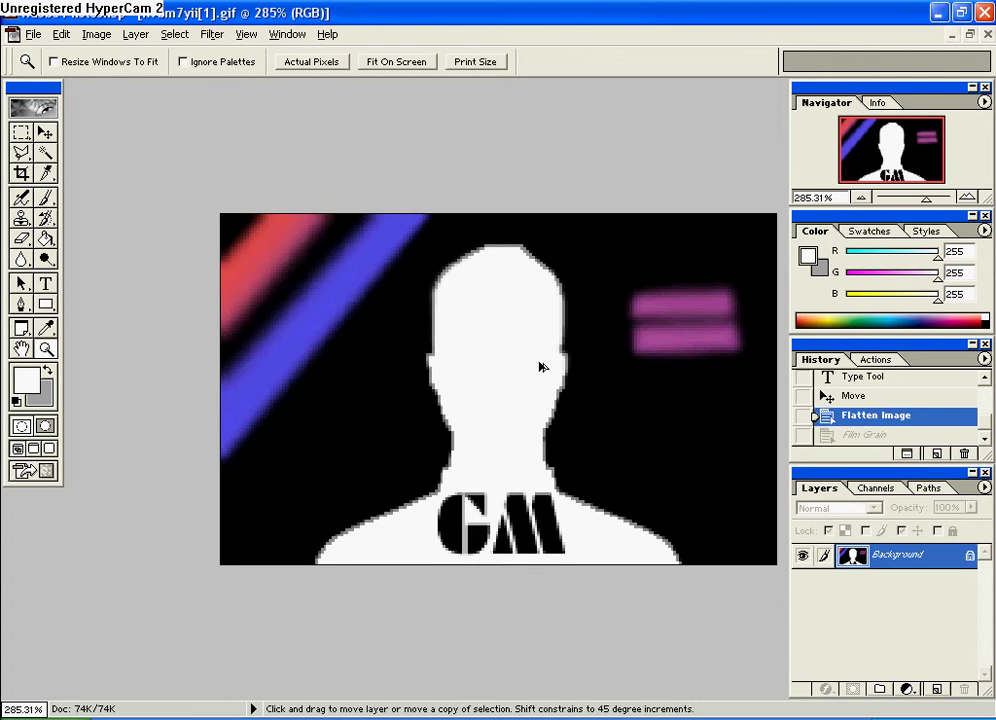
key(z)
- Try the Plastic Wrap filter with highlight strength 14, previewing it at 50%, and undo it
click(246, 34)
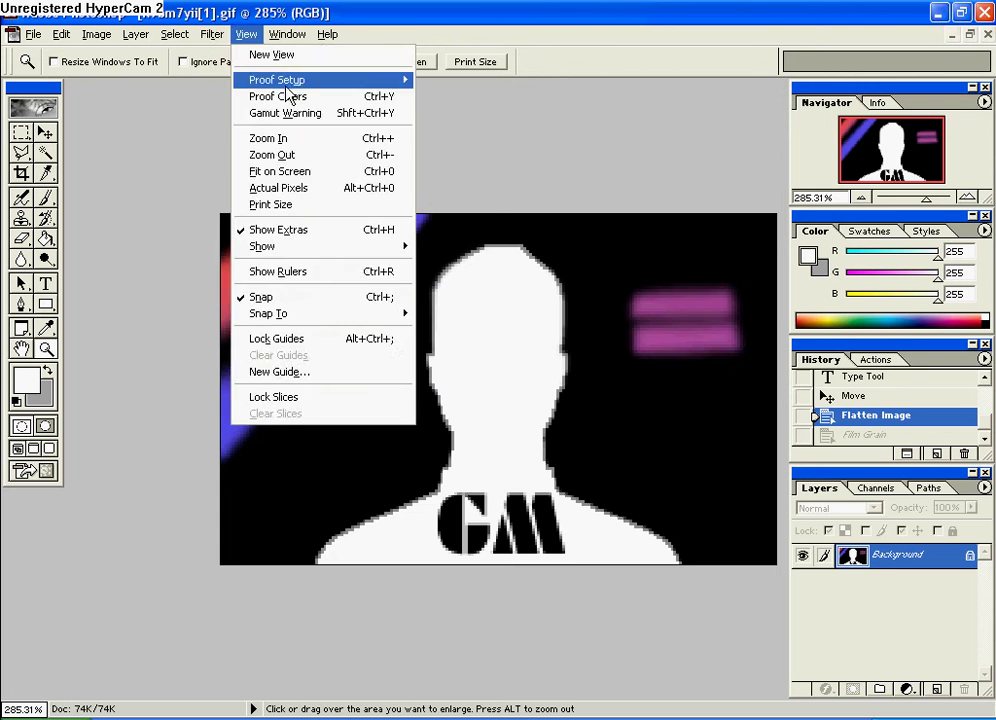
mouse_move(246, 80)
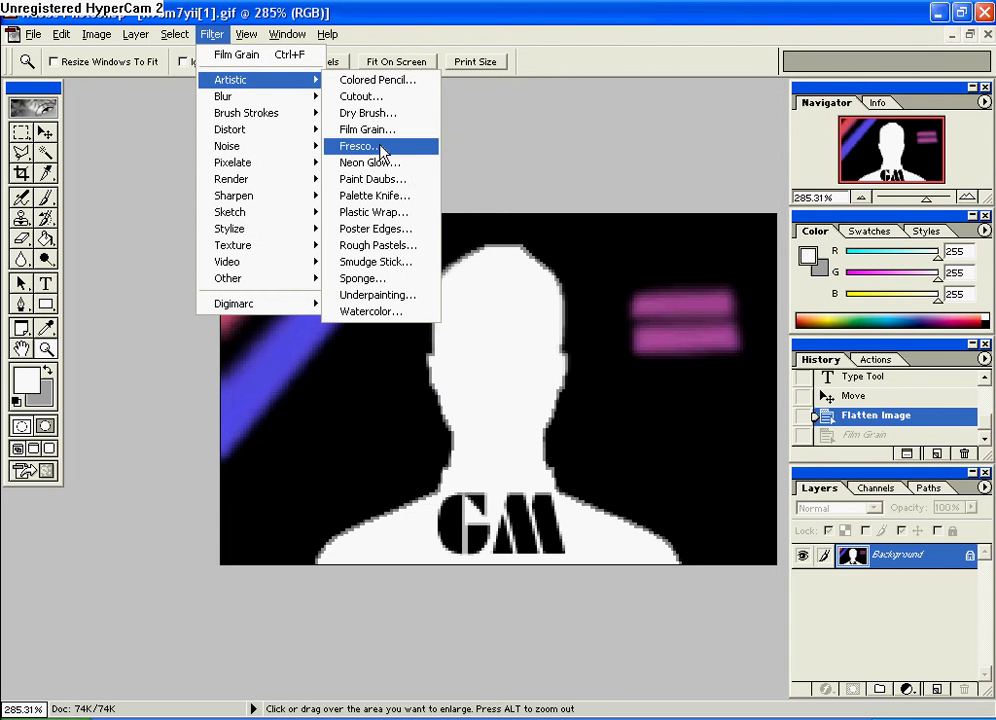
click(414, 214)
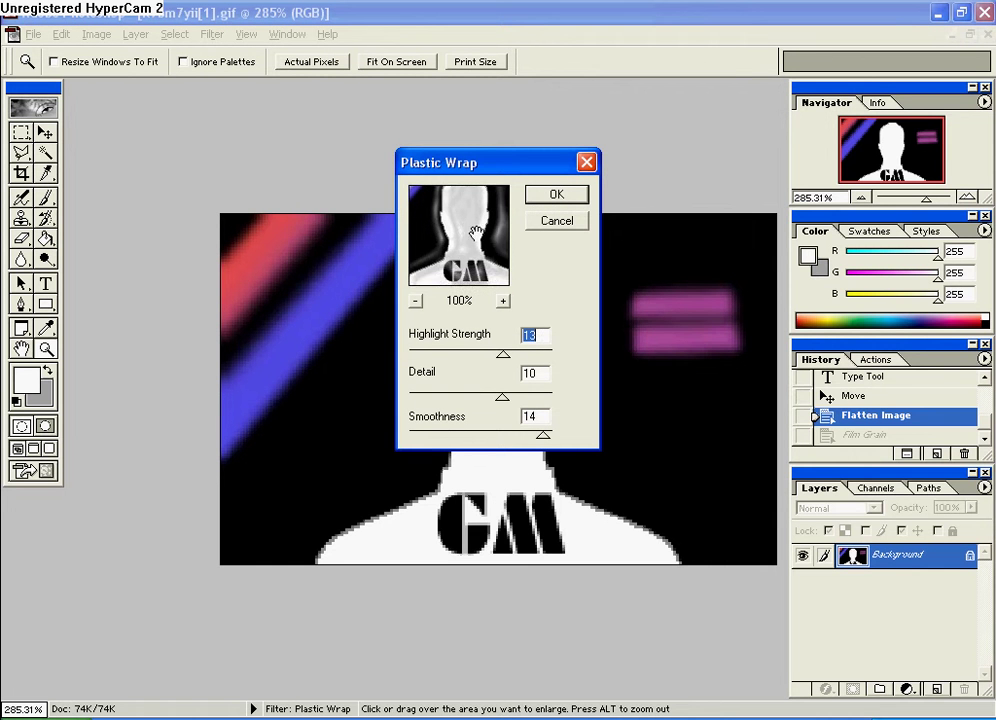
drag(501, 355, 503, 400)
click(419, 303)
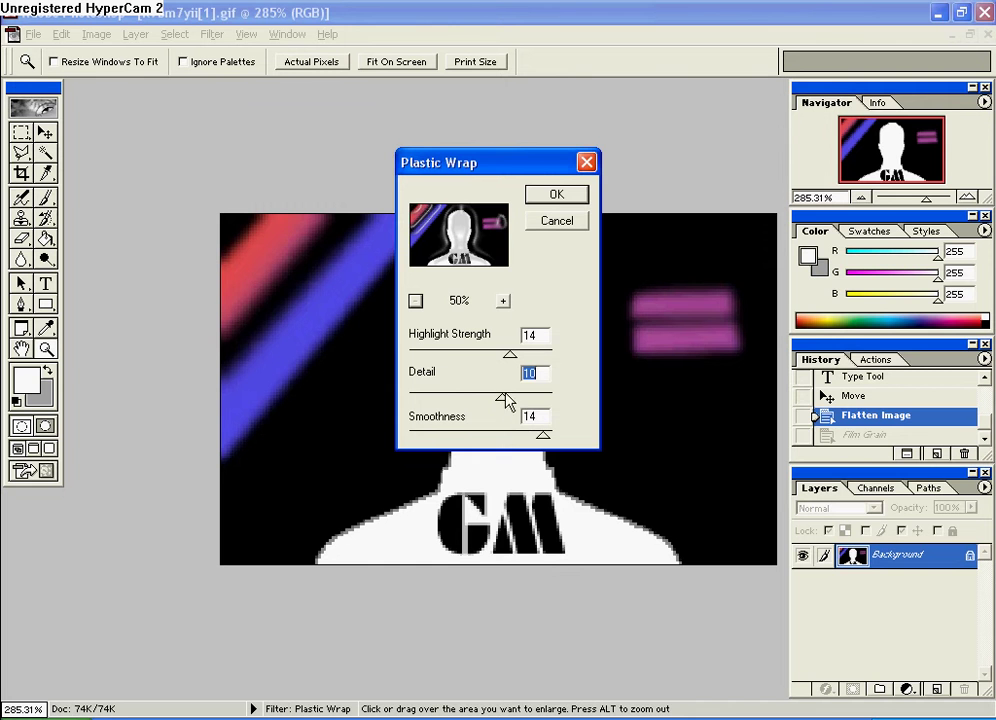
click(558, 195)
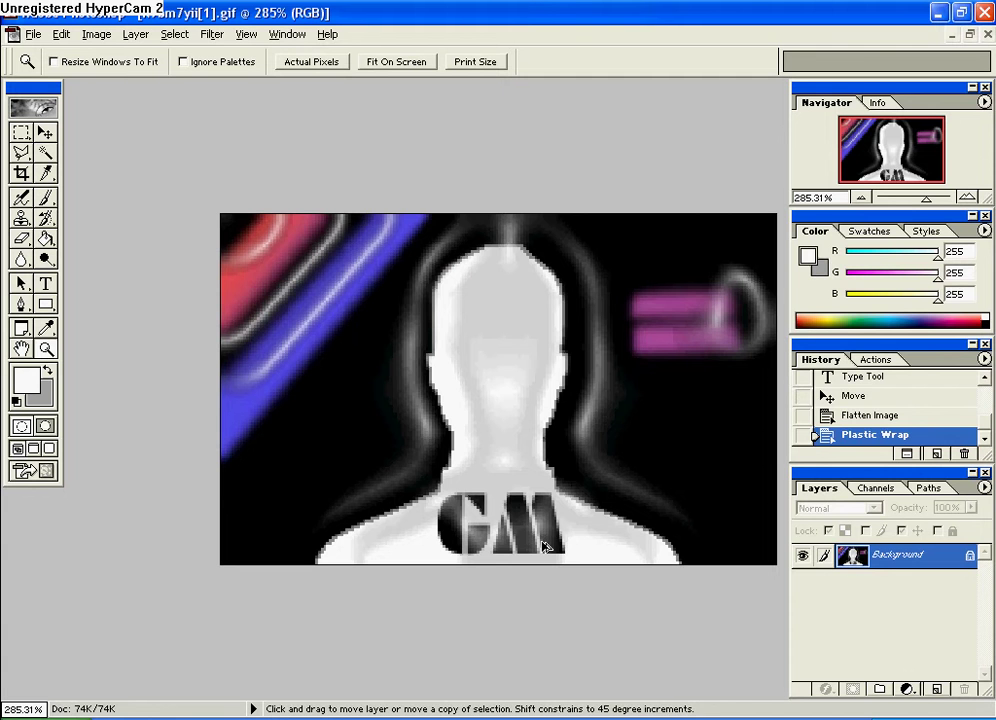
key(ctrl+z)
- Start the Neon Glow filter and choose a brighter blue as its glow color
click(214, 34)
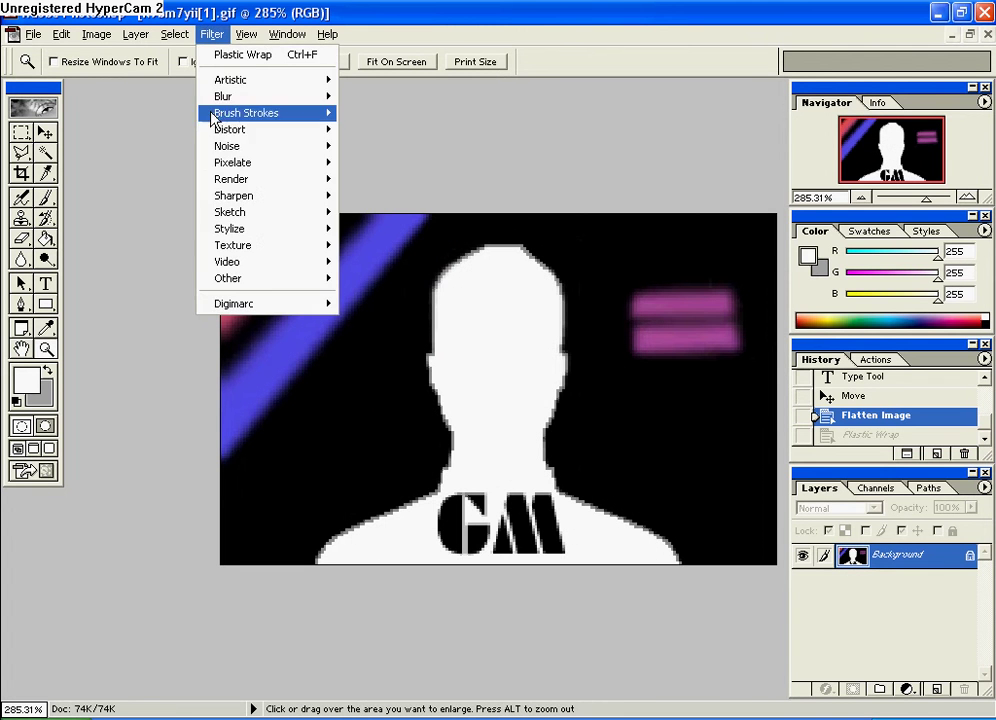
mouse_move(264, 165)
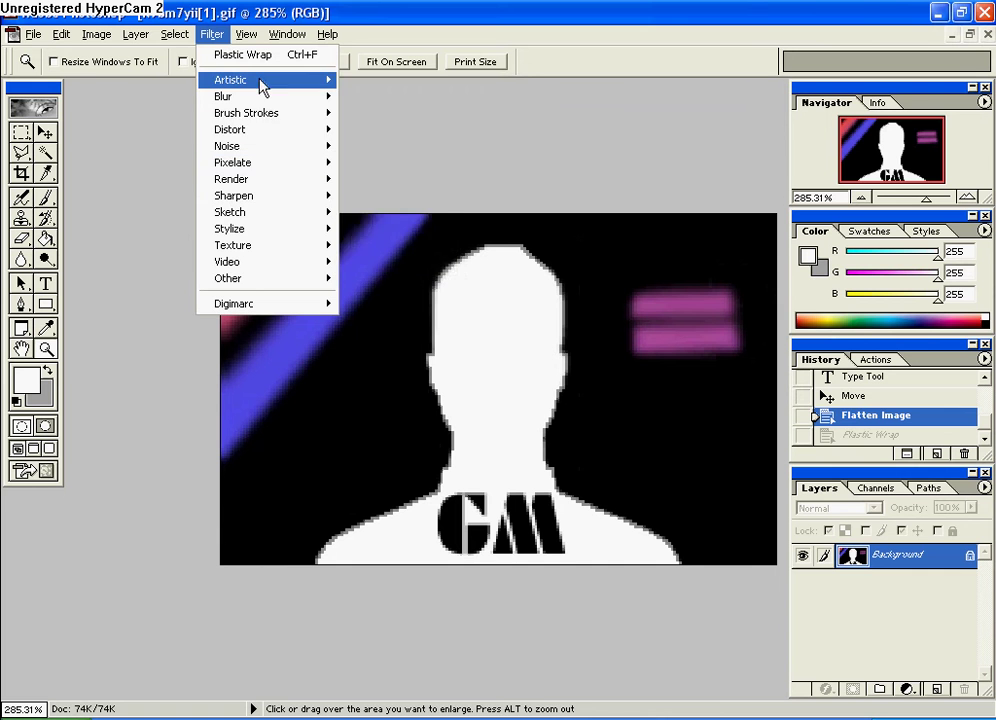
mouse_move(262, 82)
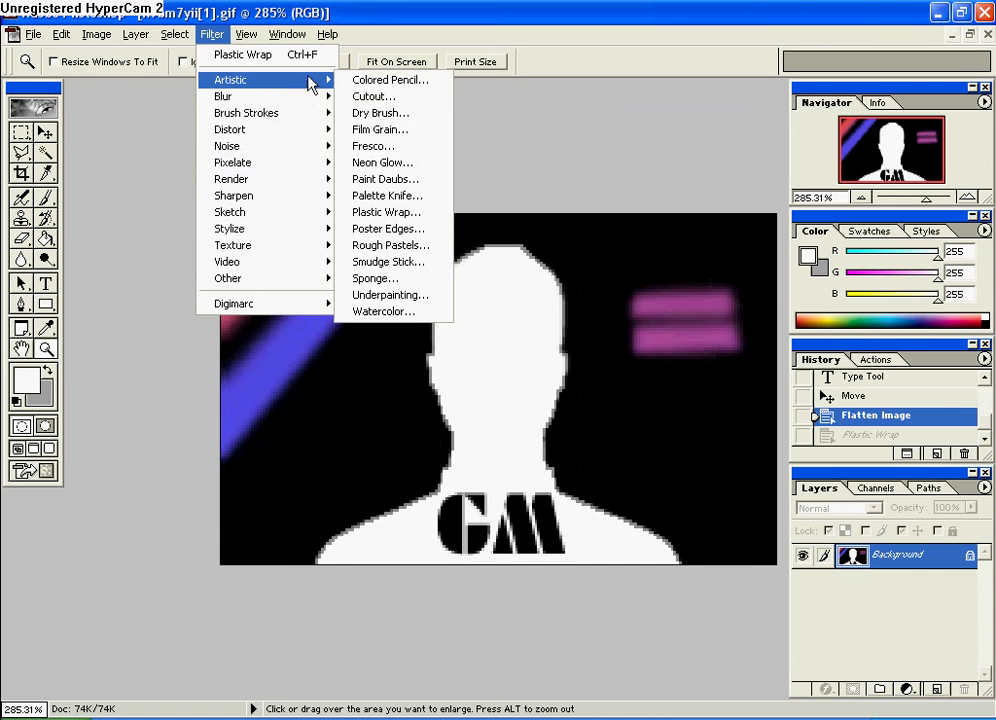
click(418, 162)
click(536, 420)
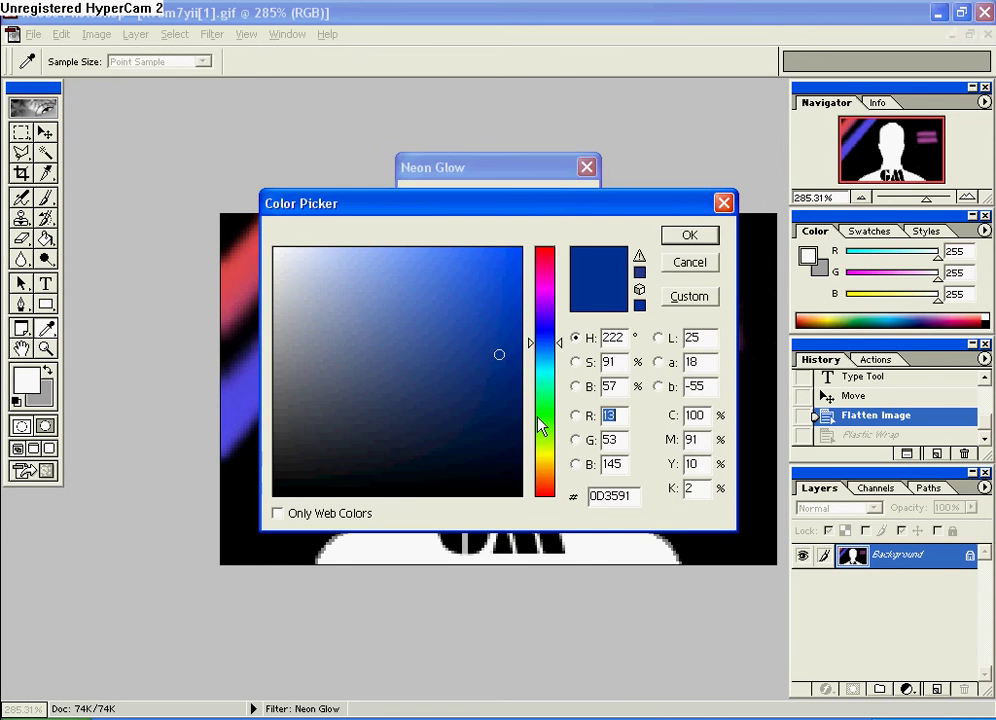
mouse_move(498, 320)
mouse_down()
mouse_move(489, 409)
mouse_move(508, 464)
mouse_up()
mouse_move(413, 289)
mouse_down()
mouse_move(431, 280)
mouse_move(471, 291)
mouse_move(487, 276)
mouse_up()
click(682, 238)
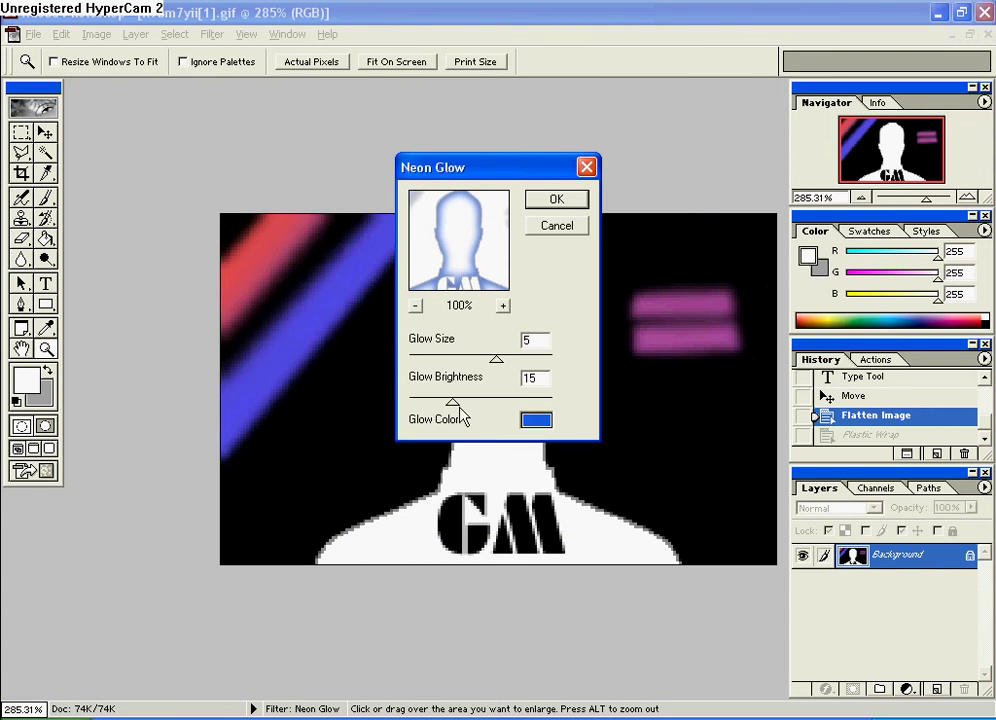
- Try the Neon Glow filter with increased glow brightness and glow size, and undo it
drag(455, 405, 505, 405)
mouse_move(497, 362)
mouse_down()
mouse_move(533, 372)
mouse_move(498, 362)
mouse_move(447, 370)
mouse_move(471, 362)
mouse_move(527, 285)
mouse_move(467, 351)
mouse_move(483, 364)
mouse_move(509, 362)
mouse_up()
click(556, 199)
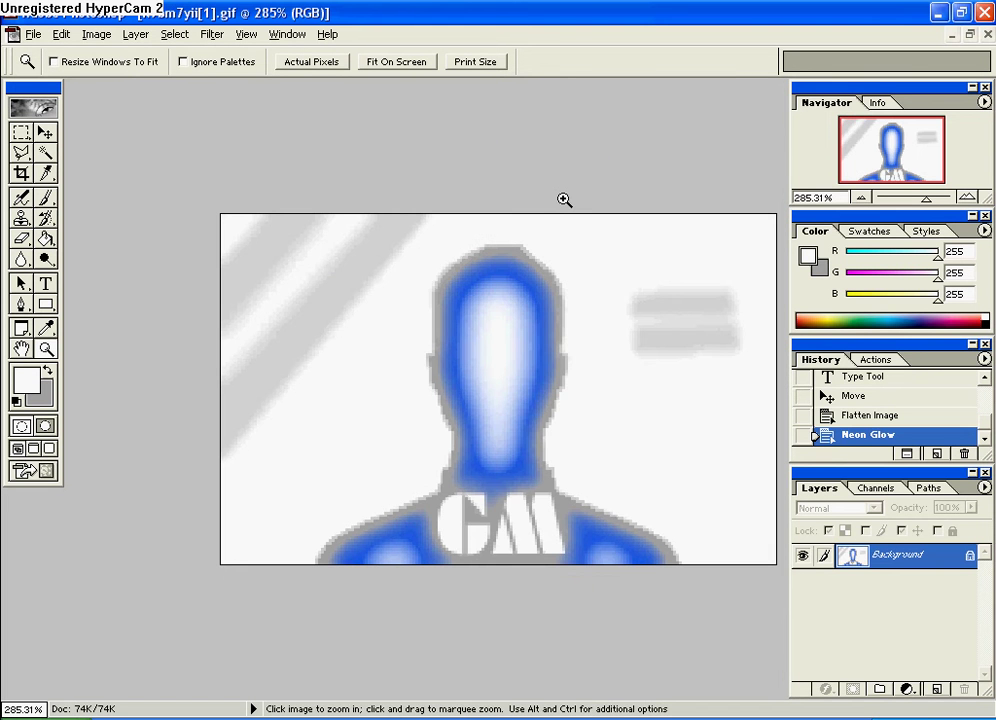
key(ctrl+alt+z)
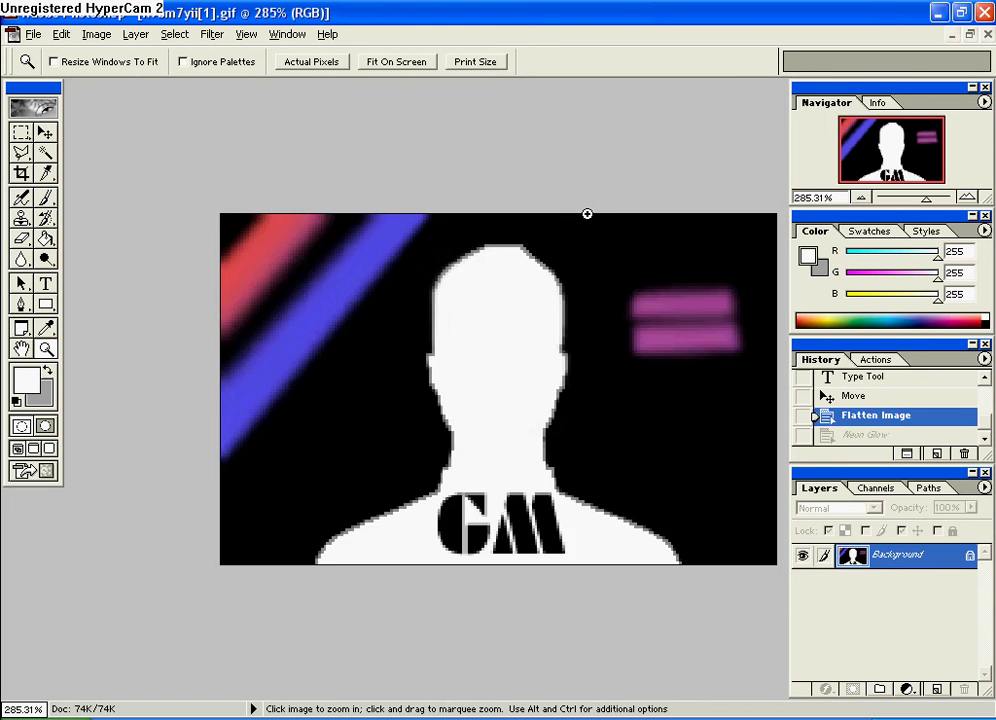
- Try the Rough Pastels filter with the Canvas texture scaled to 73%, and undo it
click(211, 34)
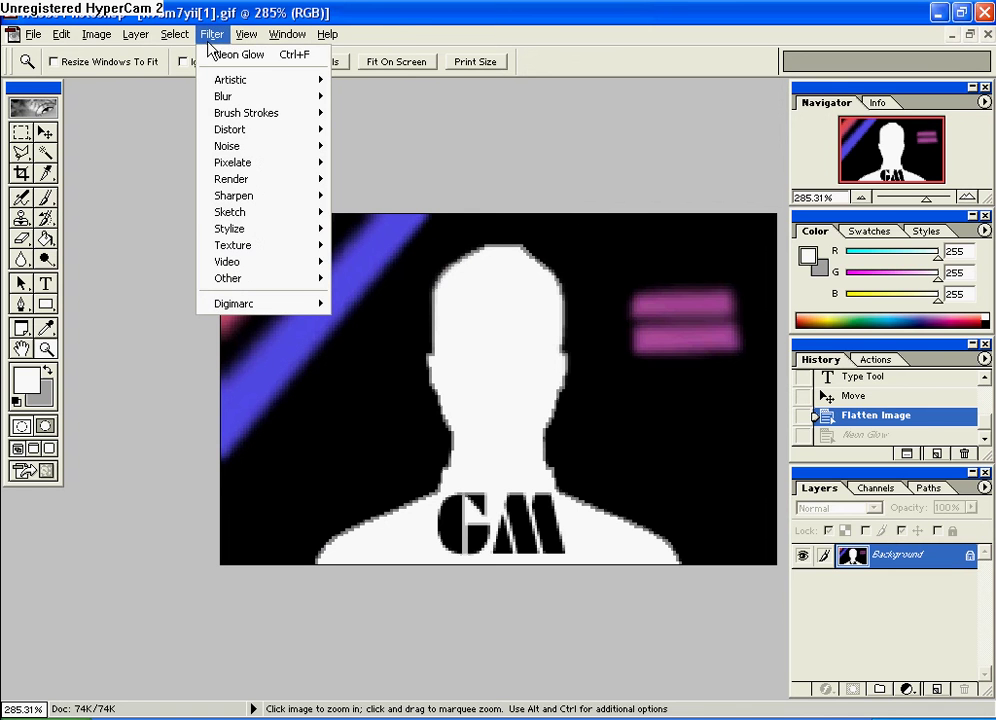
mouse_move(270, 82)
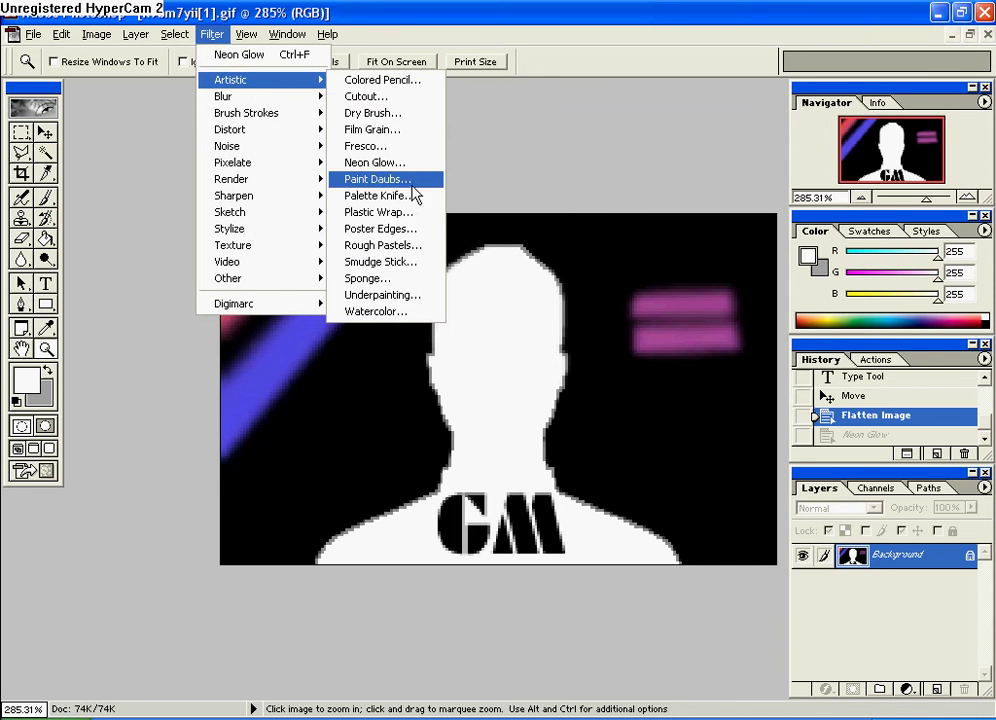
click(413, 247)
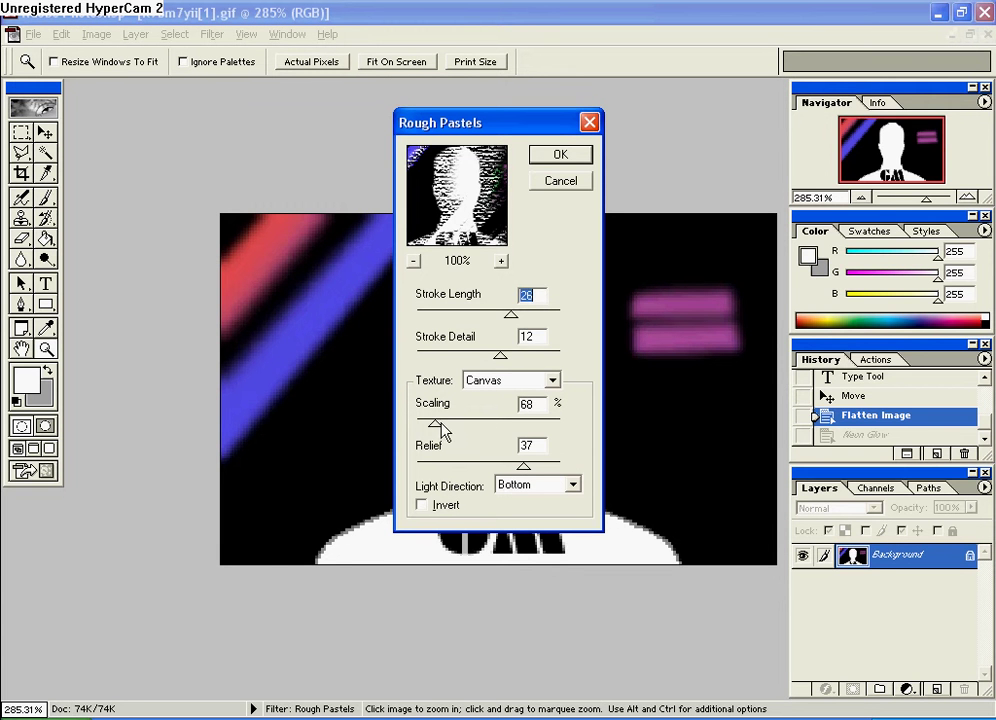
mouse_move(436, 424)
mouse_down()
mouse_move(457, 424)
mouse_move(440, 424)
mouse_up()
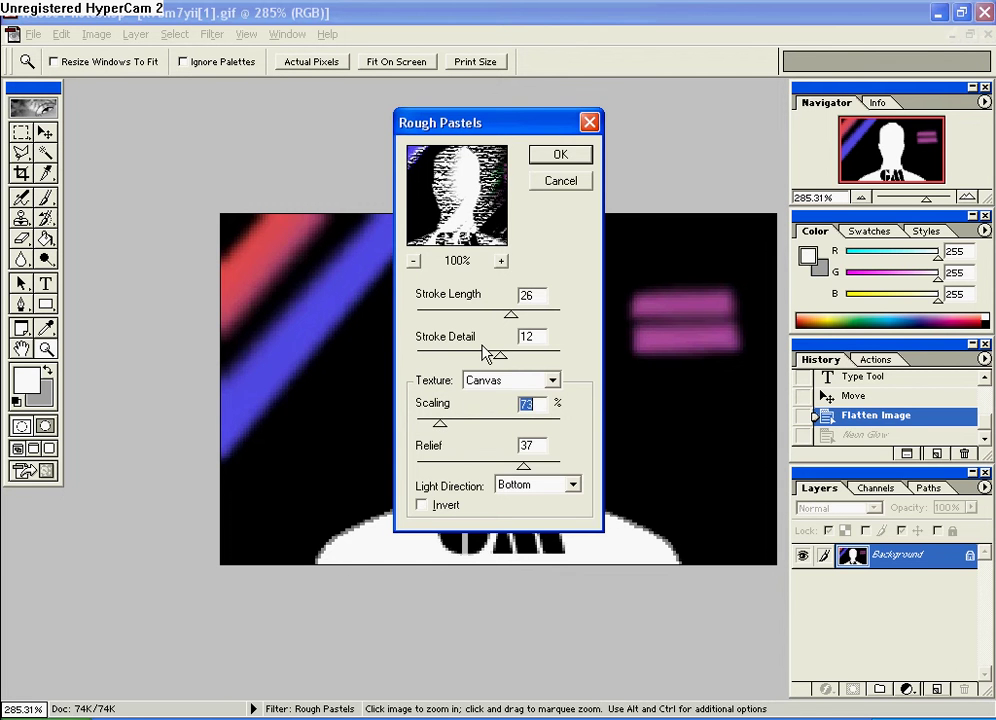
click(561, 157)
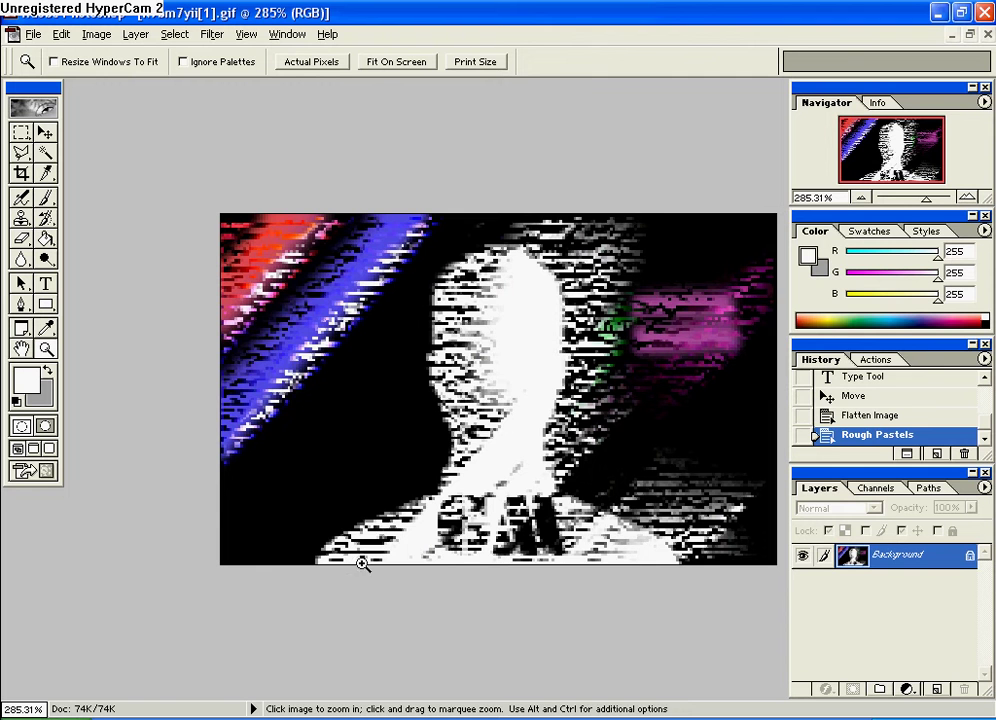
key(ctrl+z)
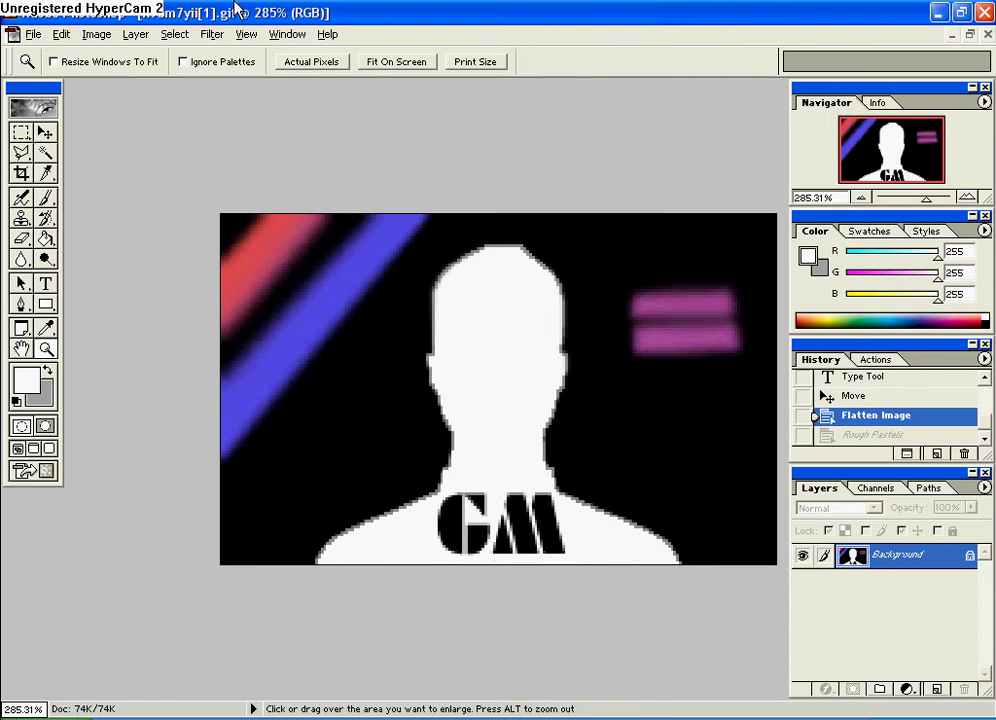
- Try the Smudge Stick filter with an increased stroke length on the flattened image, and undo it
click(211, 34)
mouse_move(255, 80)
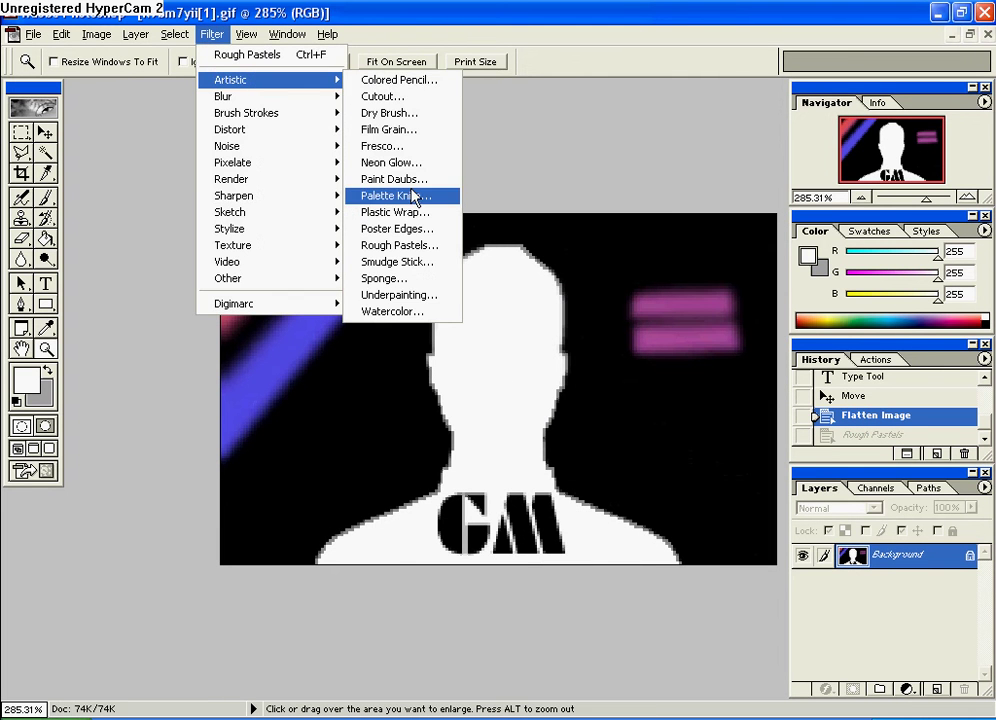
click(420, 261)
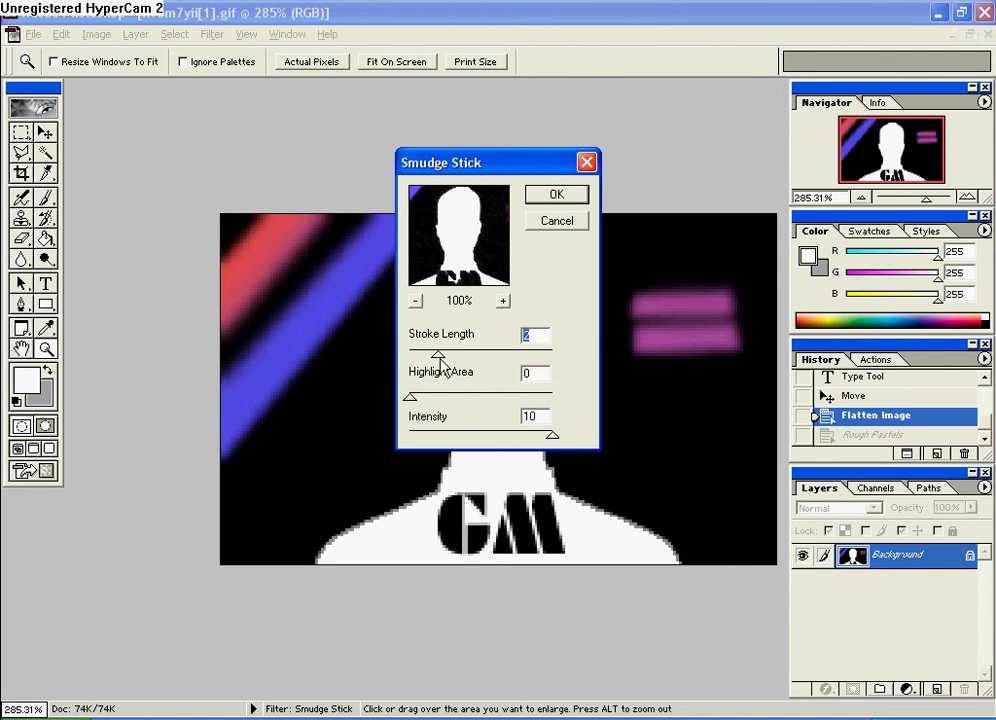
drag(438, 355, 495, 355)
click(565, 195)
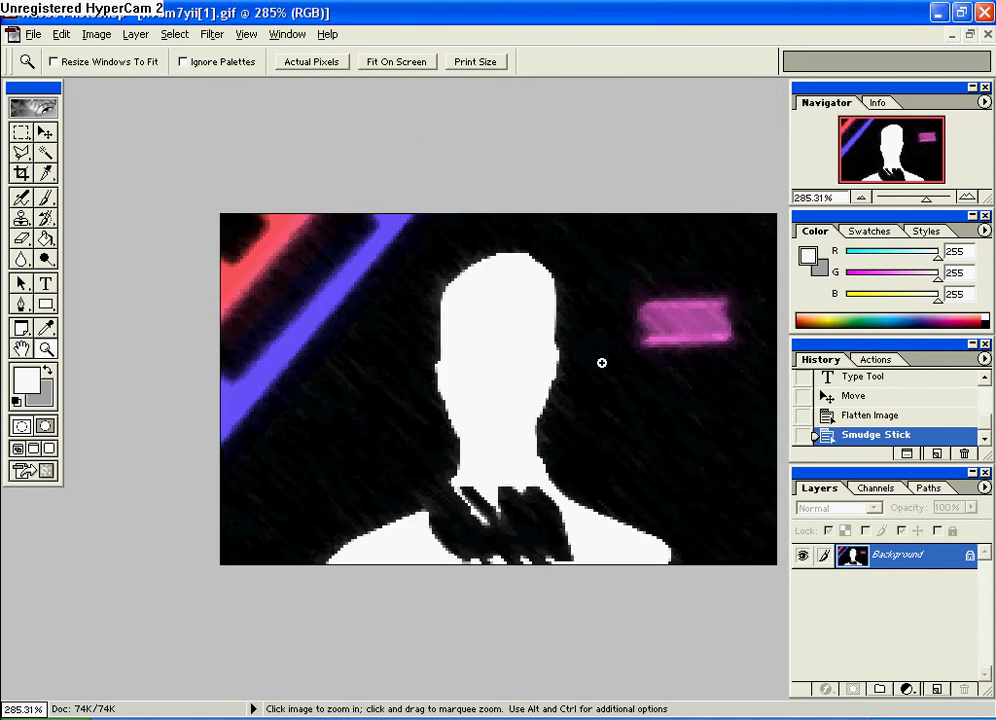
key(ctrl+z)
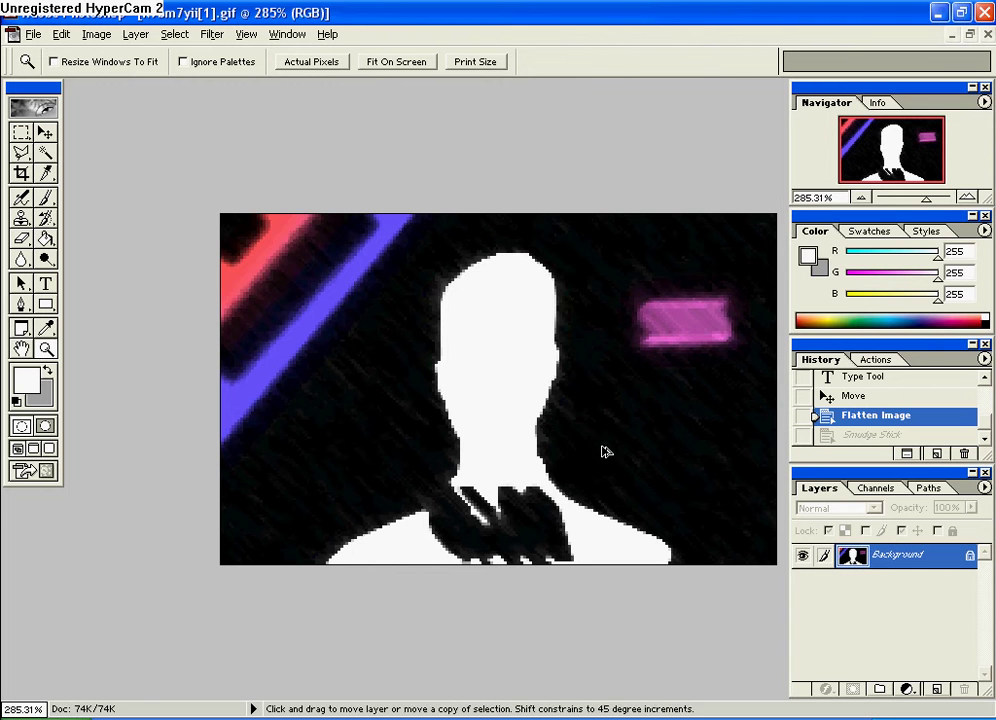
- Try the Gaussian Blur filter with a much smaller radius so the image is only slightly softened, and undo it
click(210, 34)
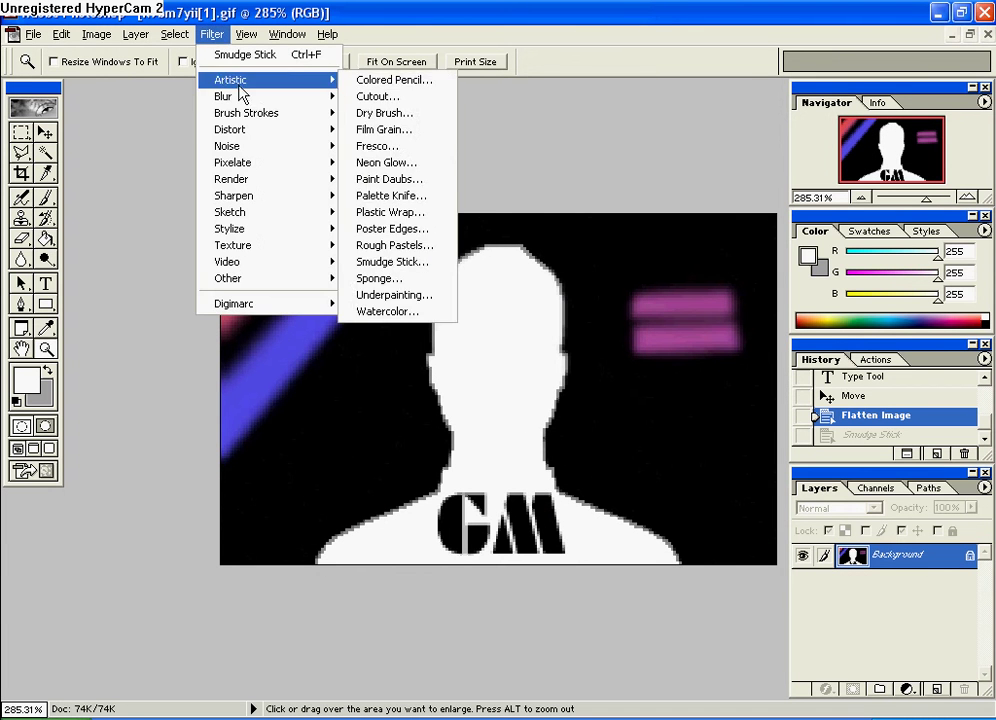
mouse_move(262, 98)
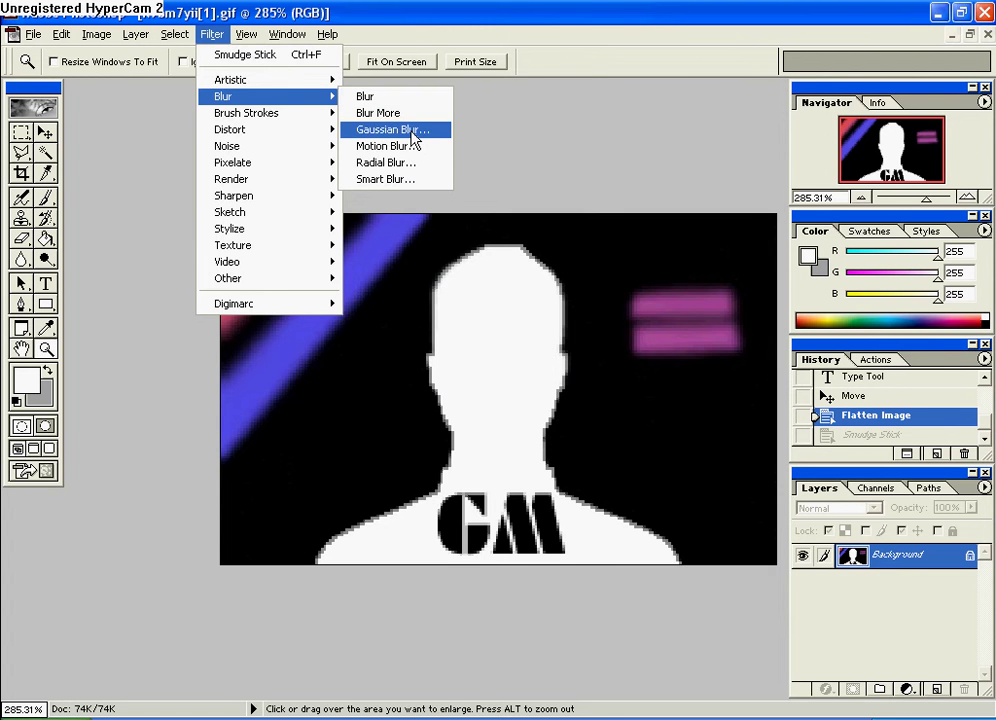
click(392, 130)
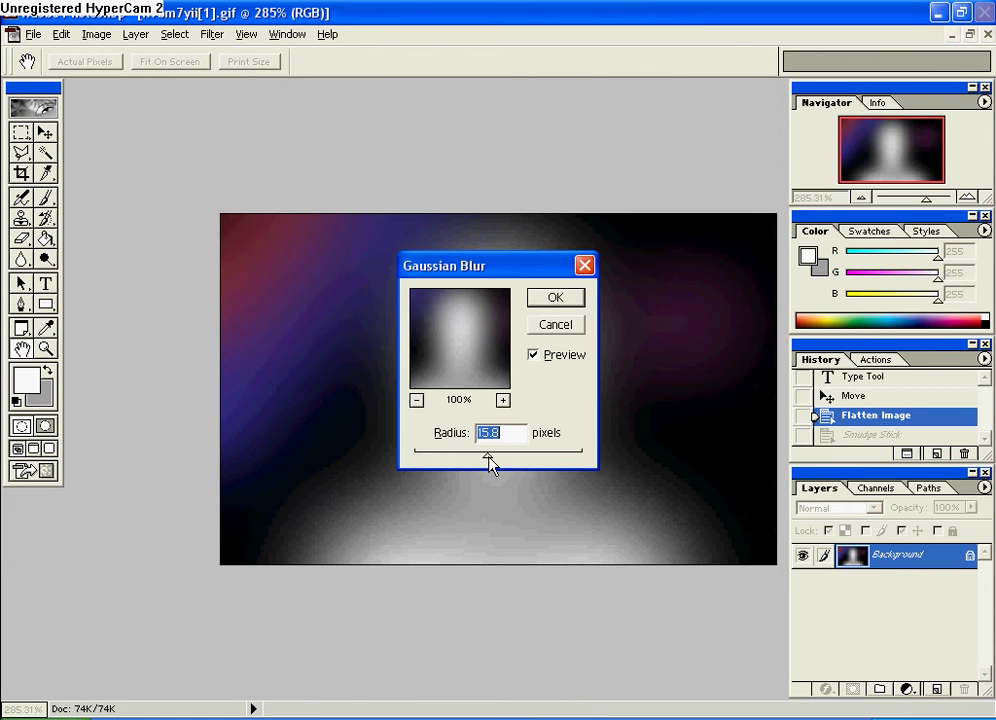
drag(494, 460, 445, 460)
click(559, 298)
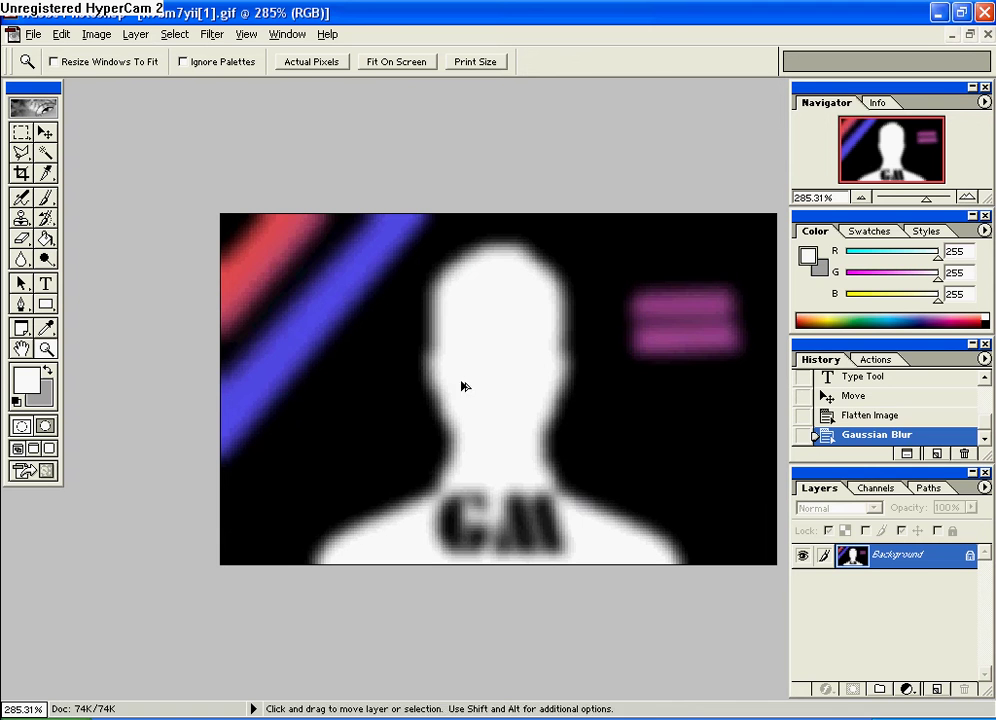
key(ctrl+z)
- Start the Motion Blur filter with an angle of 0° and a distance of 11 pixels
click(212, 34)
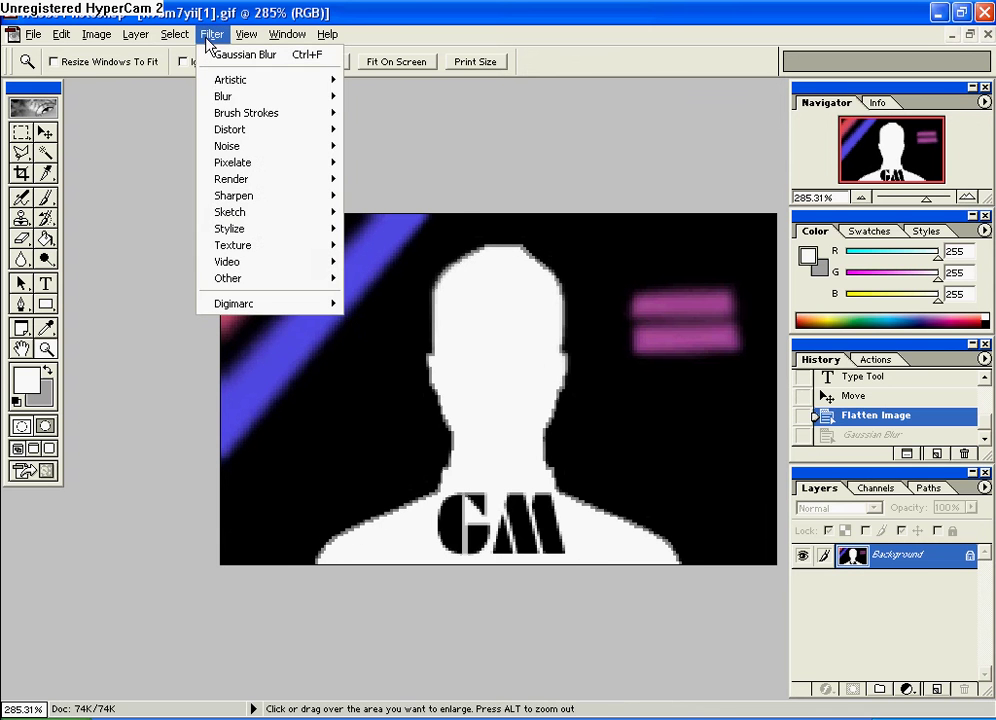
mouse_move(289, 98)
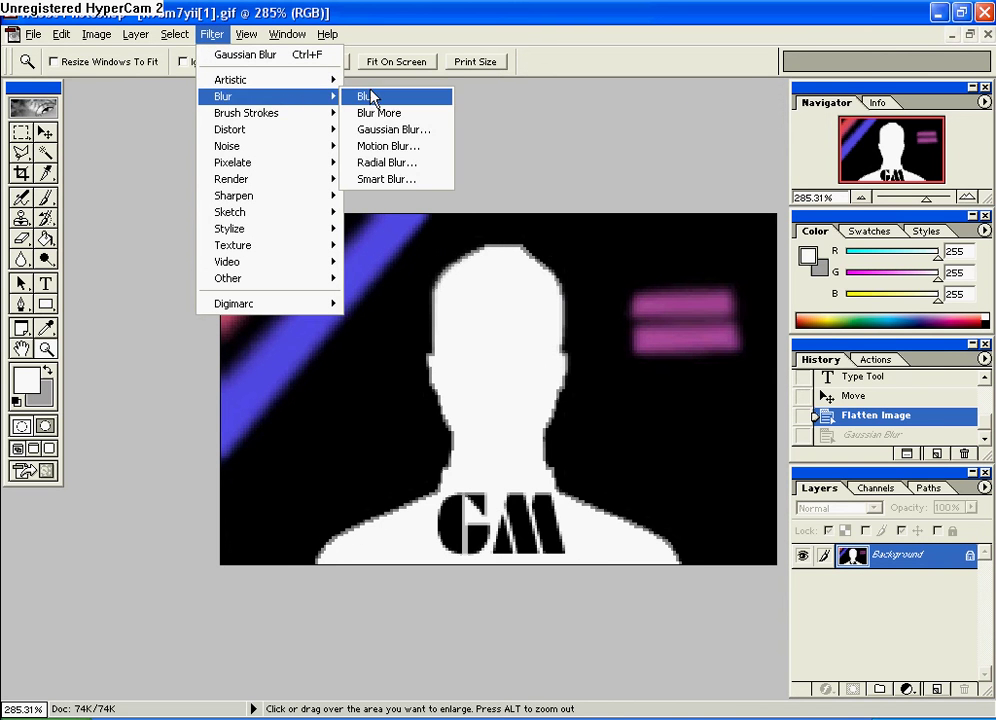
click(422, 150)
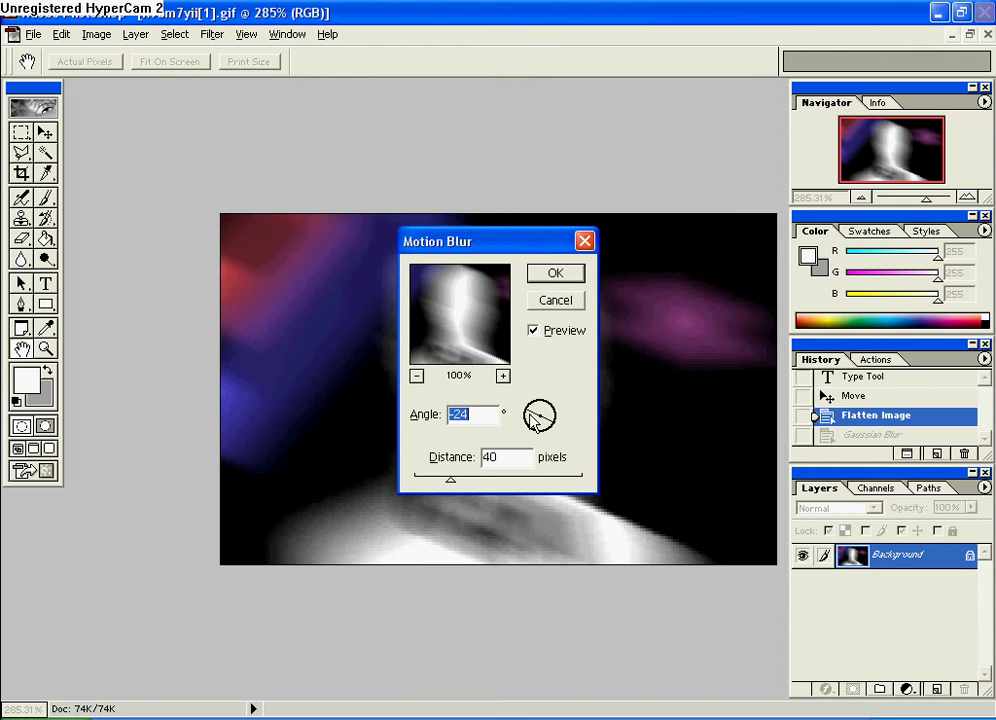
drag(532, 418, 527, 421)
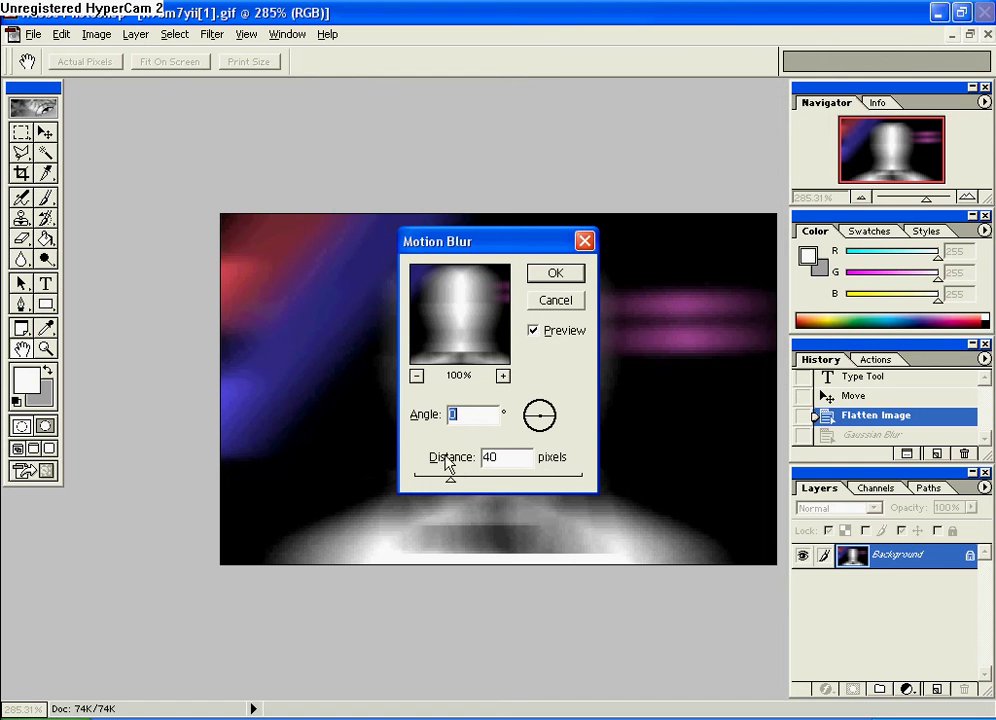
click(424, 479)
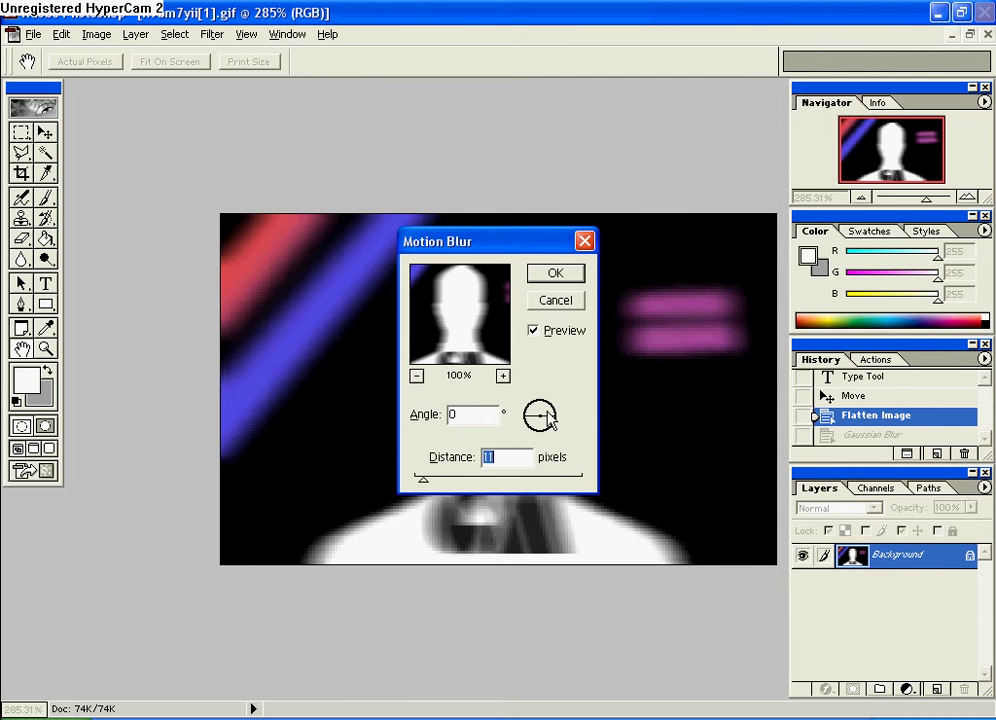
- Try the Motion Blur at an angle of 42° and a distance of 37 pixels, and undo it
click(549, 411)
drag(549, 412, 553, 415)
drag(550, 413, 558, 414)
drag(555, 415, 560, 407)
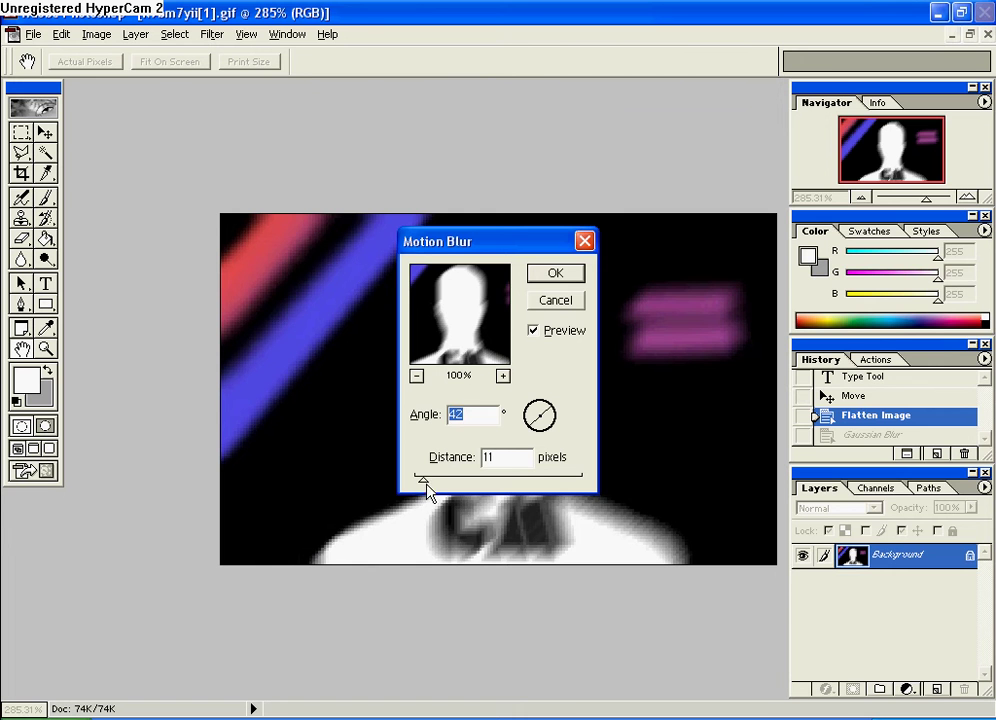
drag(441, 487, 449, 491)
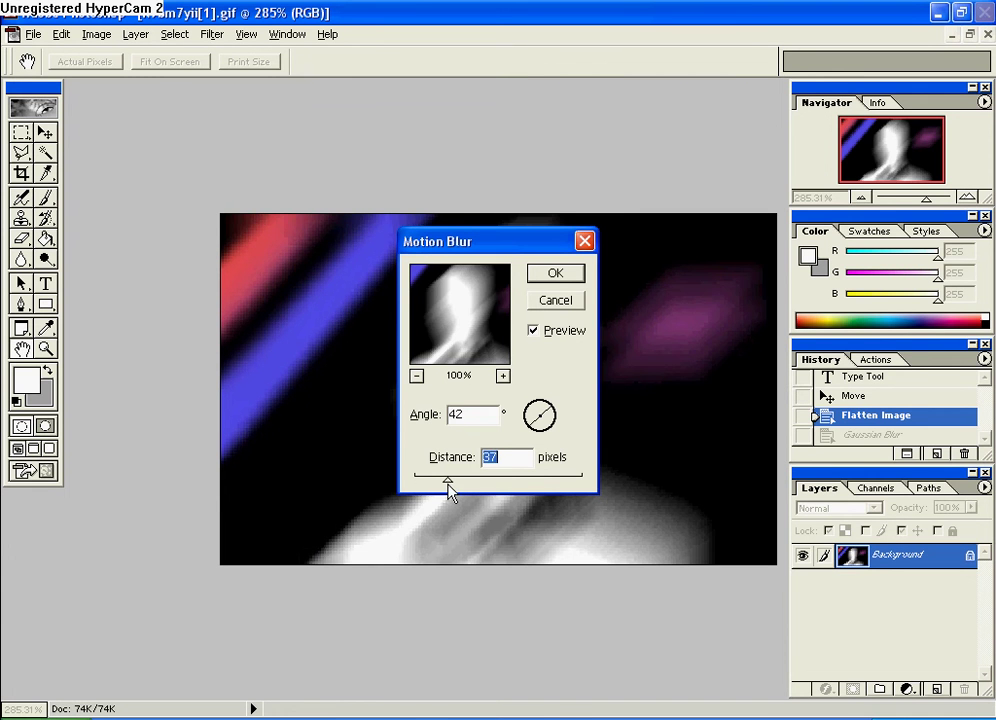
click(560, 274)
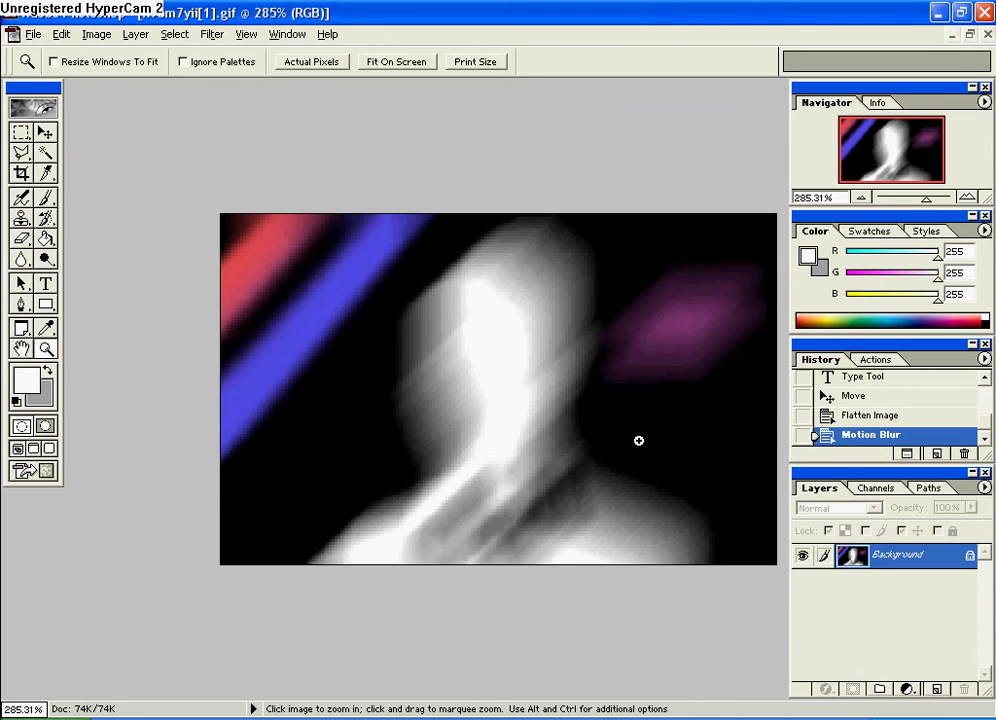
key(ctrl+z)
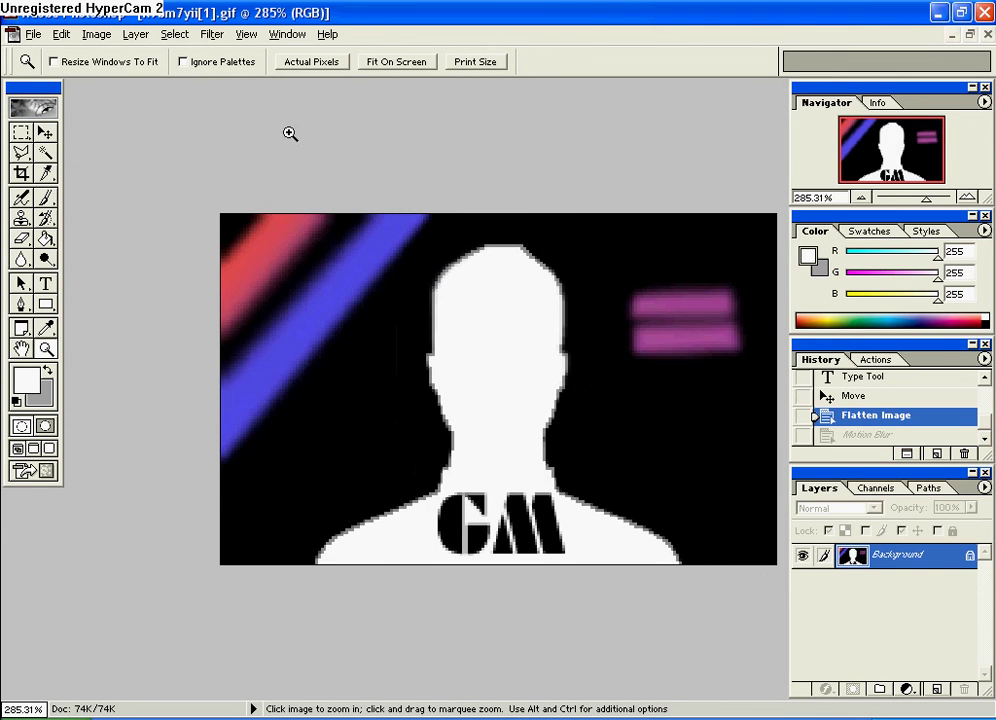
- Try the Glass distortion filter on the image with its current Frosted texture settings, and undo it
click(218, 35)
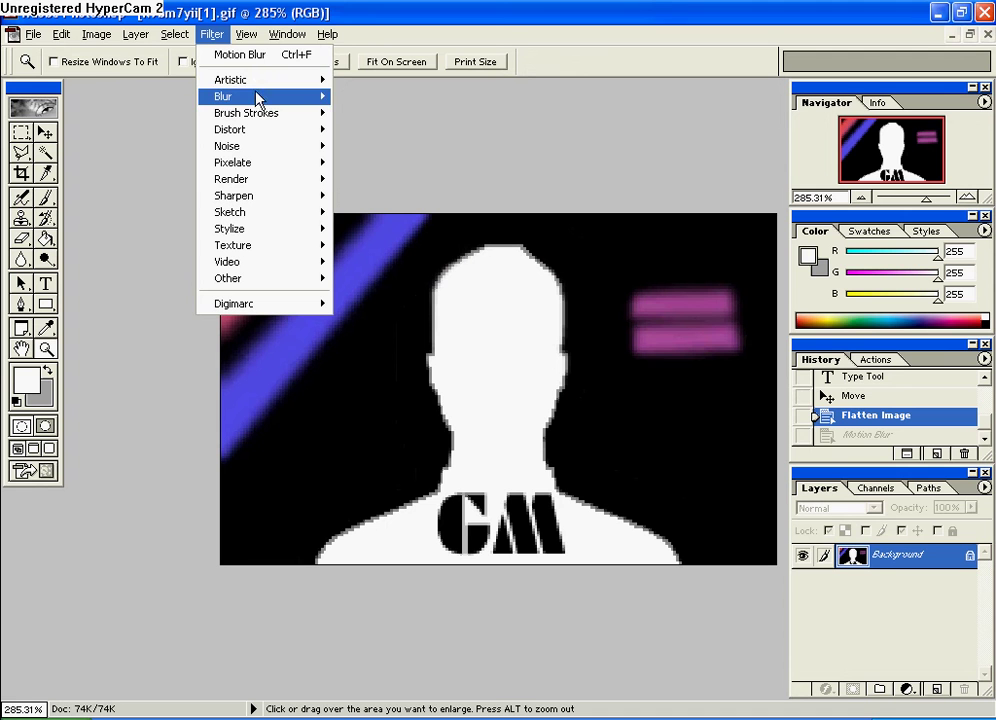
mouse_move(255, 96)
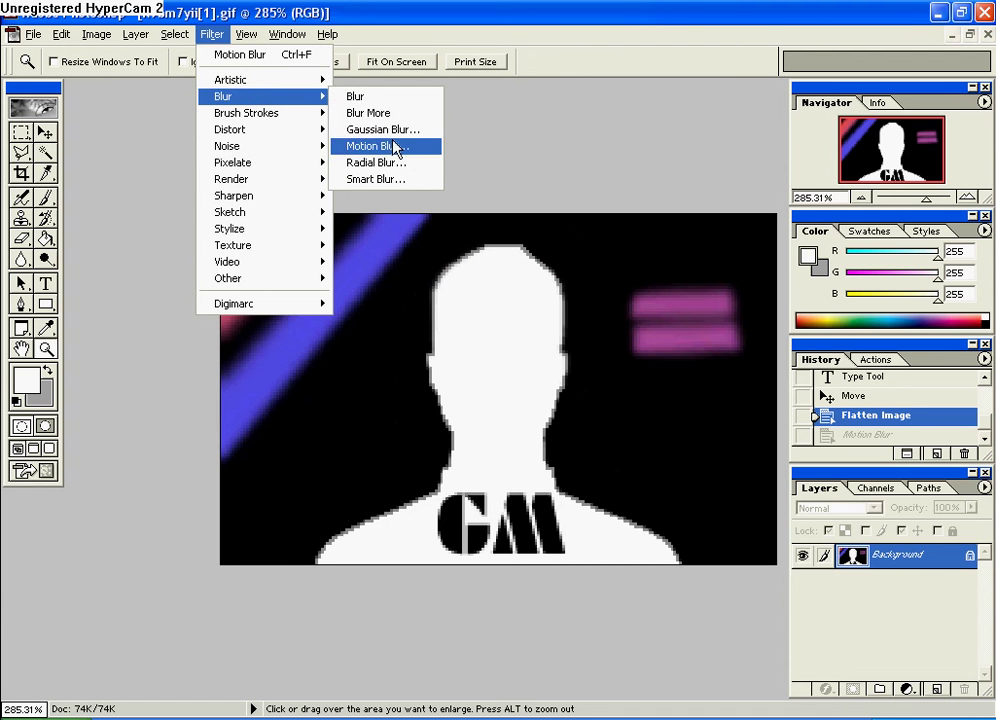
mouse_move(268, 121)
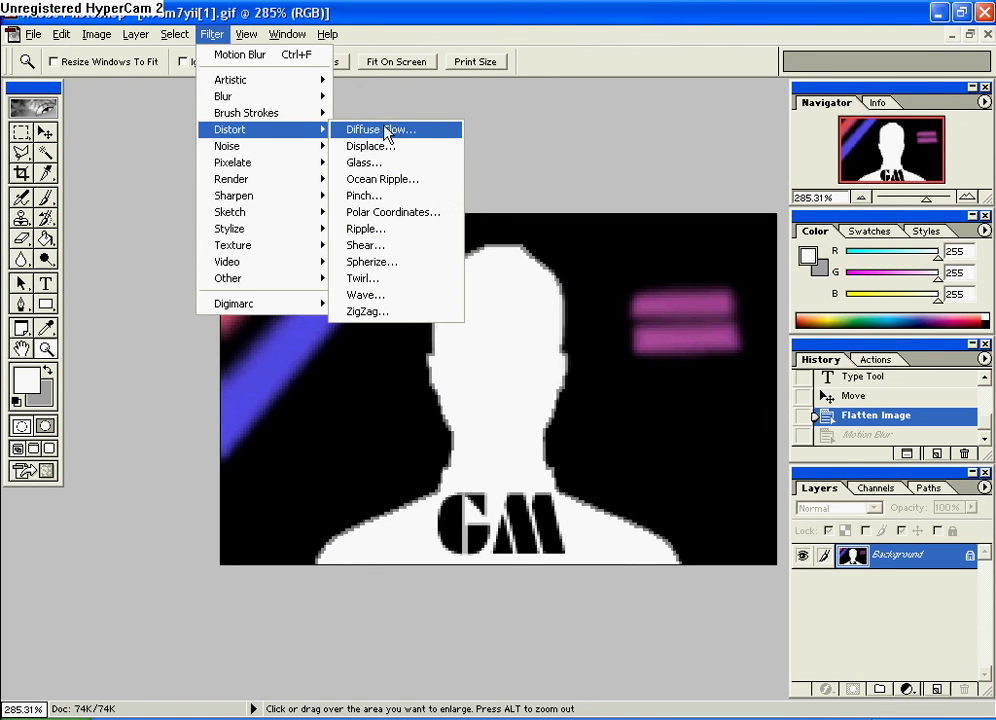
click(413, 163)
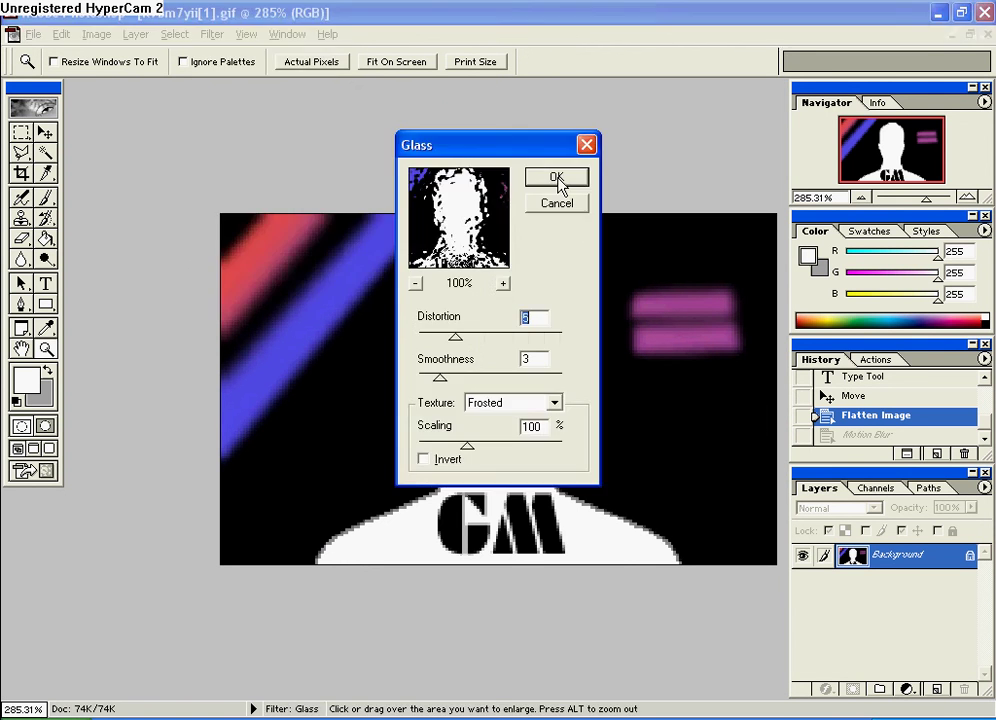
click(557, 180)
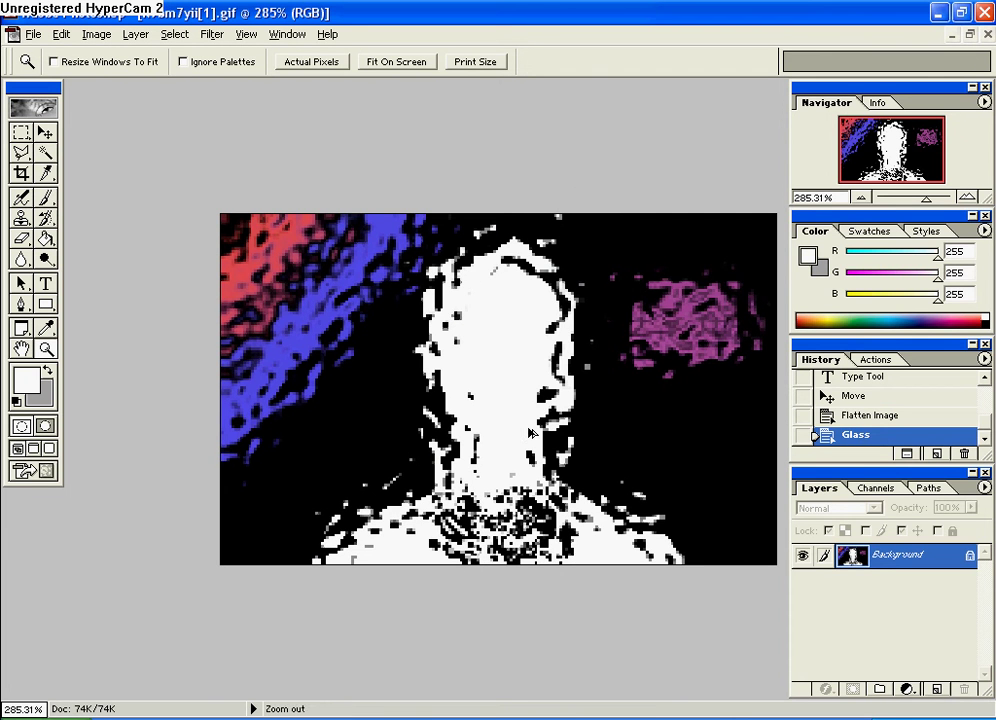
key(ctrl+alt+z)
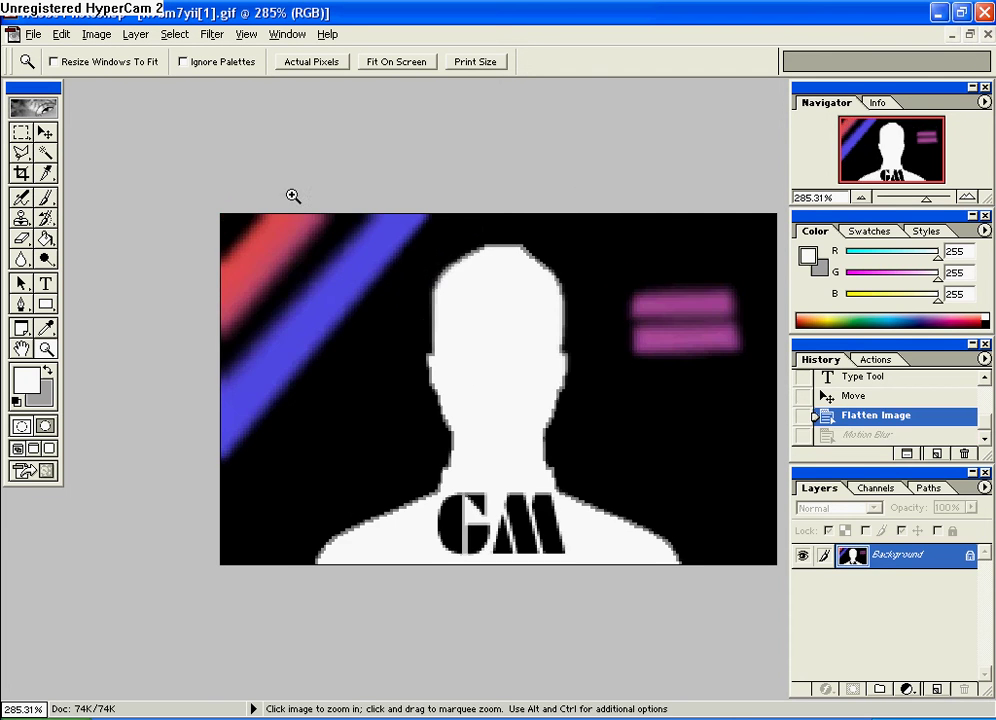
- Preview the Ocean Ripple distortion filter on the image and cancel it
click(214, 35)
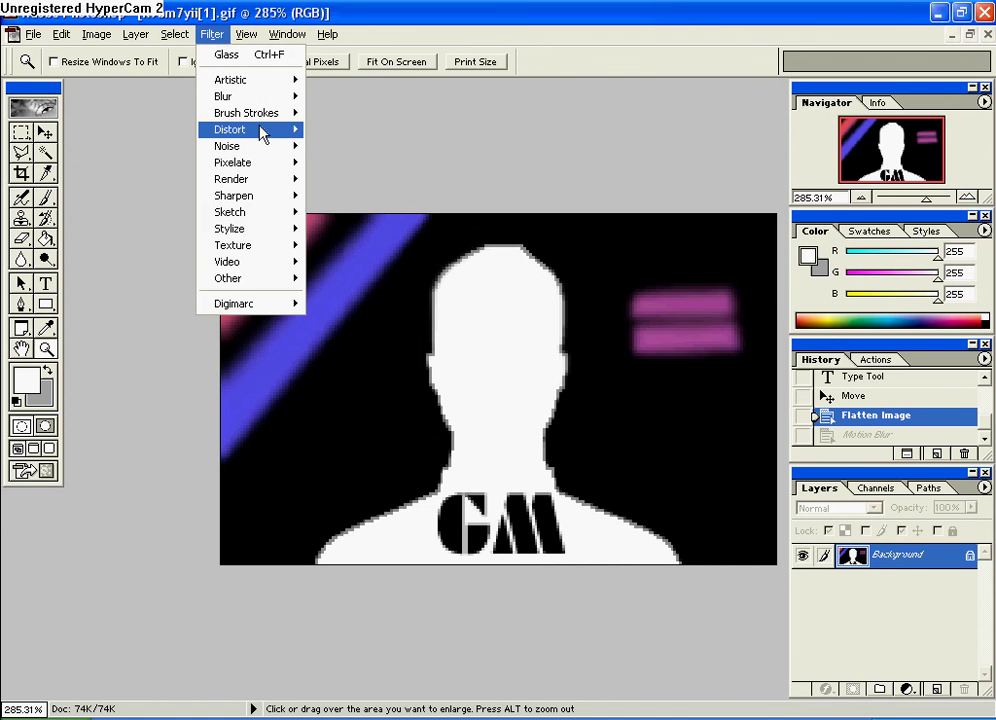
mouse_move(262, 130)
click(388, 180)
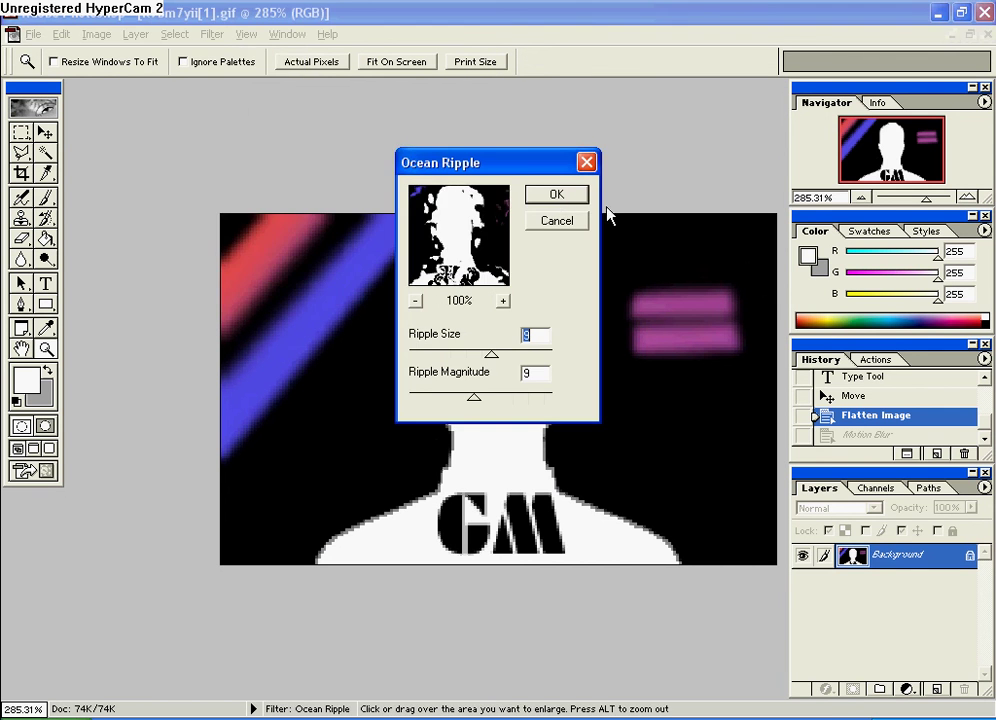
click(557, 222)
- Preview the Diffuse Glow filter with increased graininess and cancel it
click(211, 34)
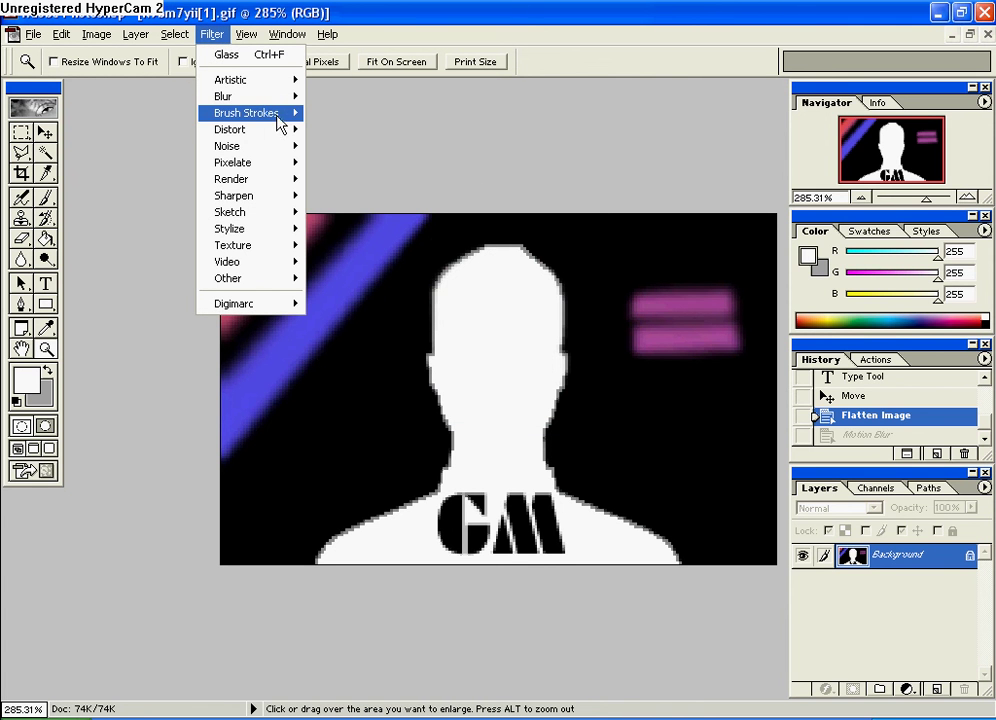
mouse_move(278, 128)
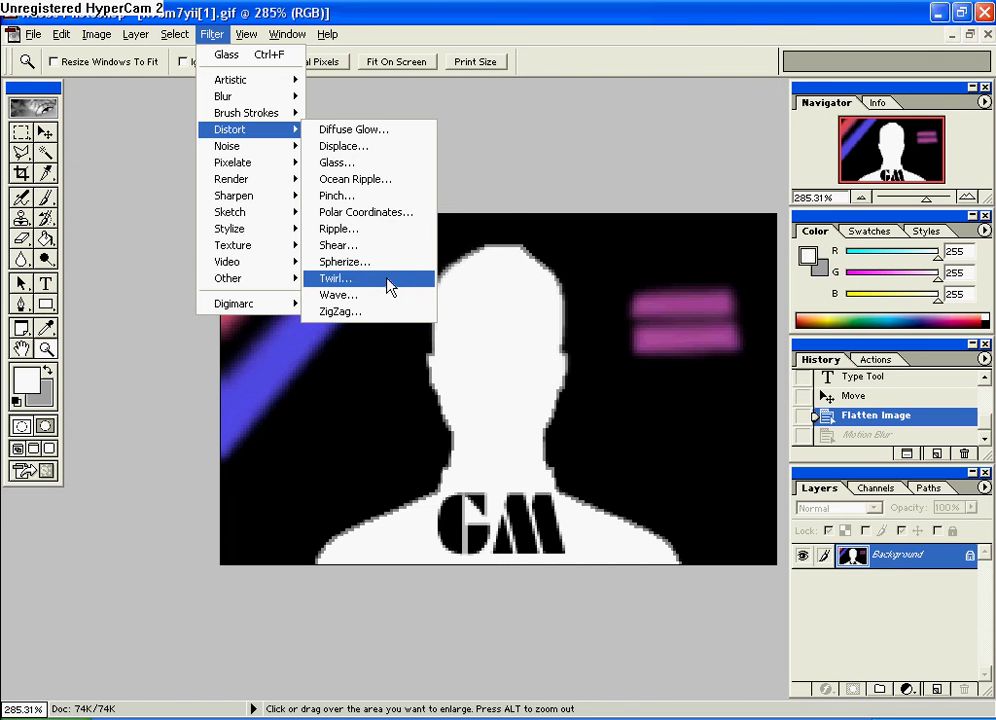
click(386, 143)
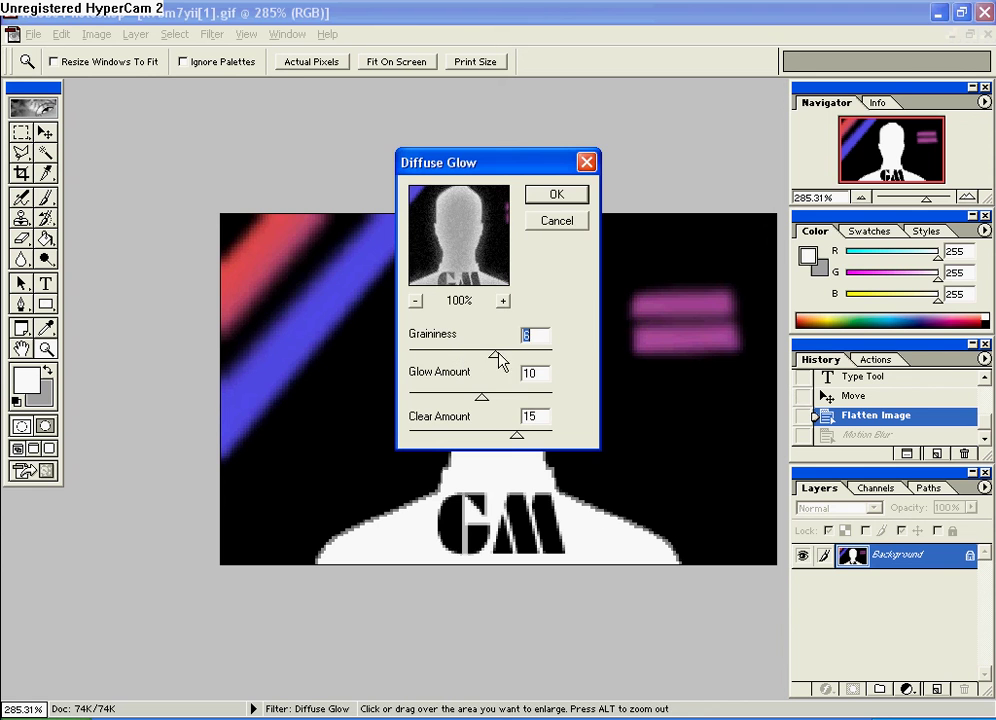
drag(500, 362, 509, 349)
click(560, 222)
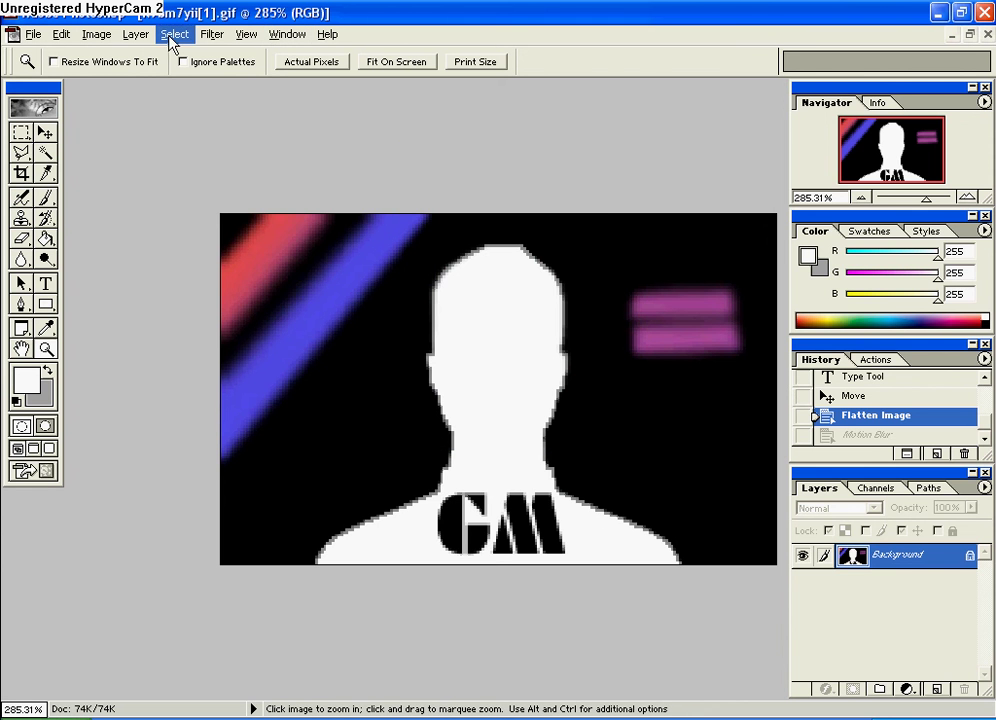
- Start a Lens Flare on the image and try different flare centers, ending with the center on the silhouette's head
click(211, 34)
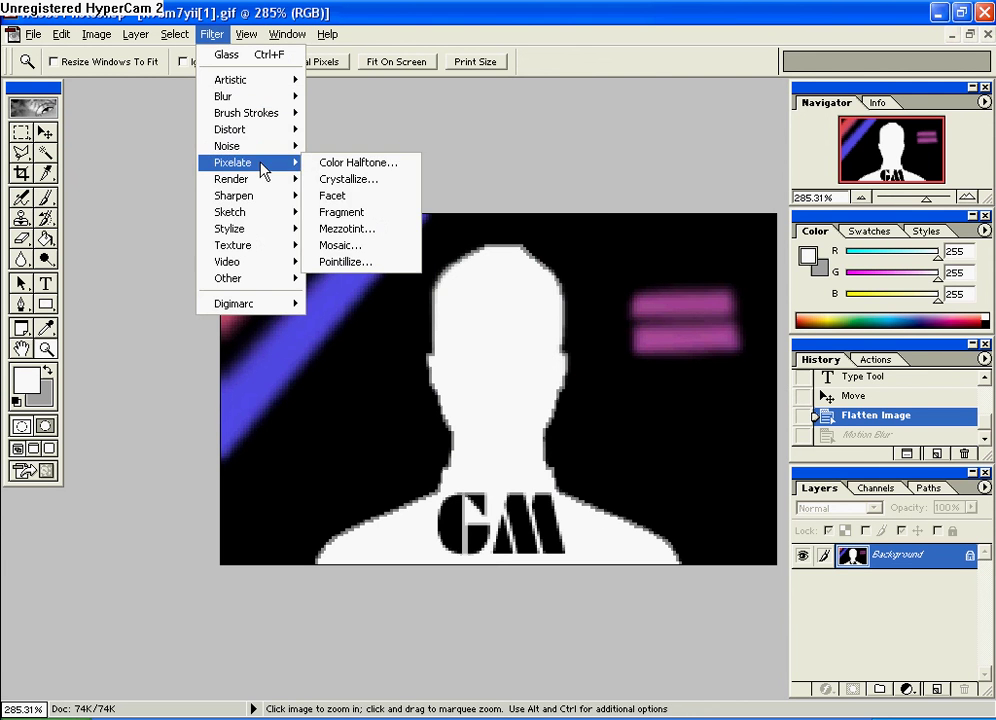
mouse_move(270, 181)
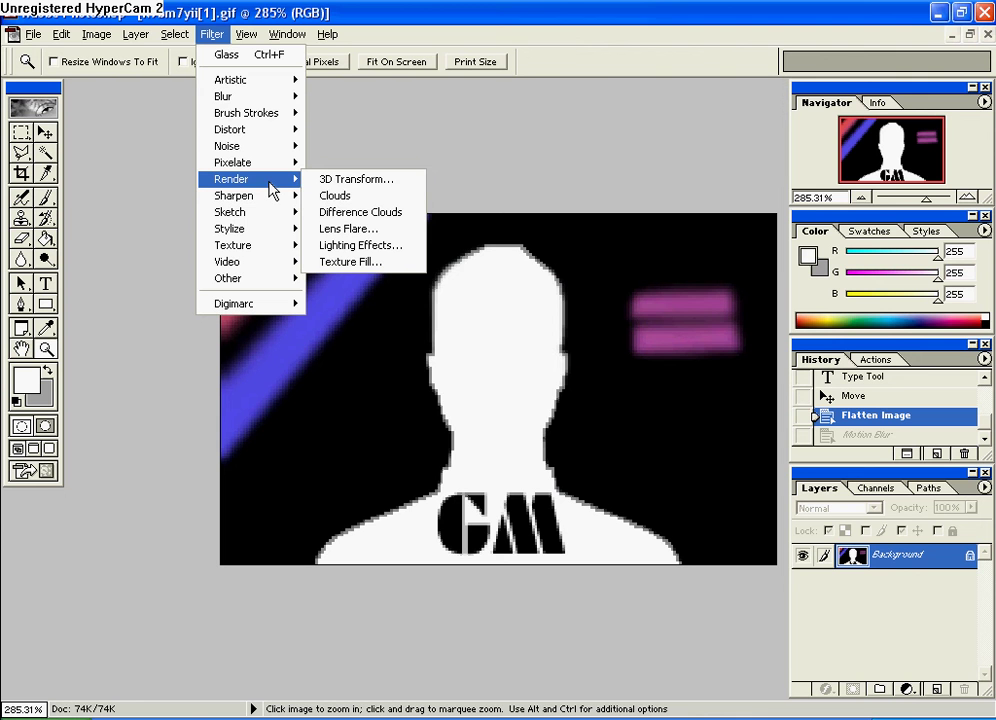
click(389, 235)
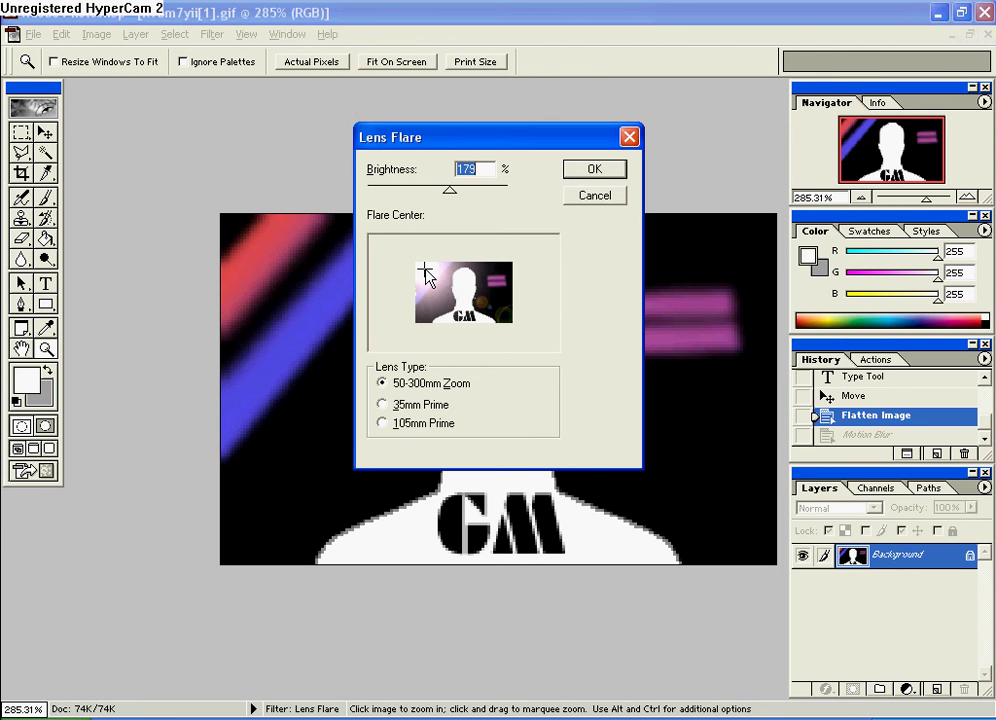
mouse_move(425, 272)
mouse_down()
mouse_move(486, 295)
mouse_move(454, 298)
mouse_move(441, 285)
mouse_up()
click(481, 297)
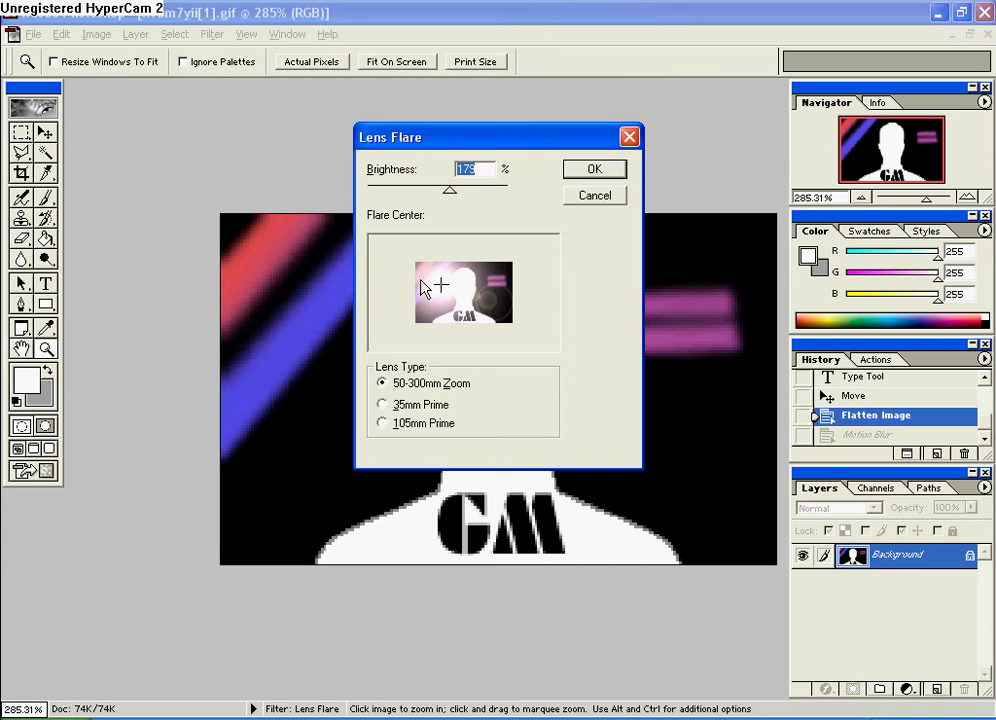
click(462, 281)
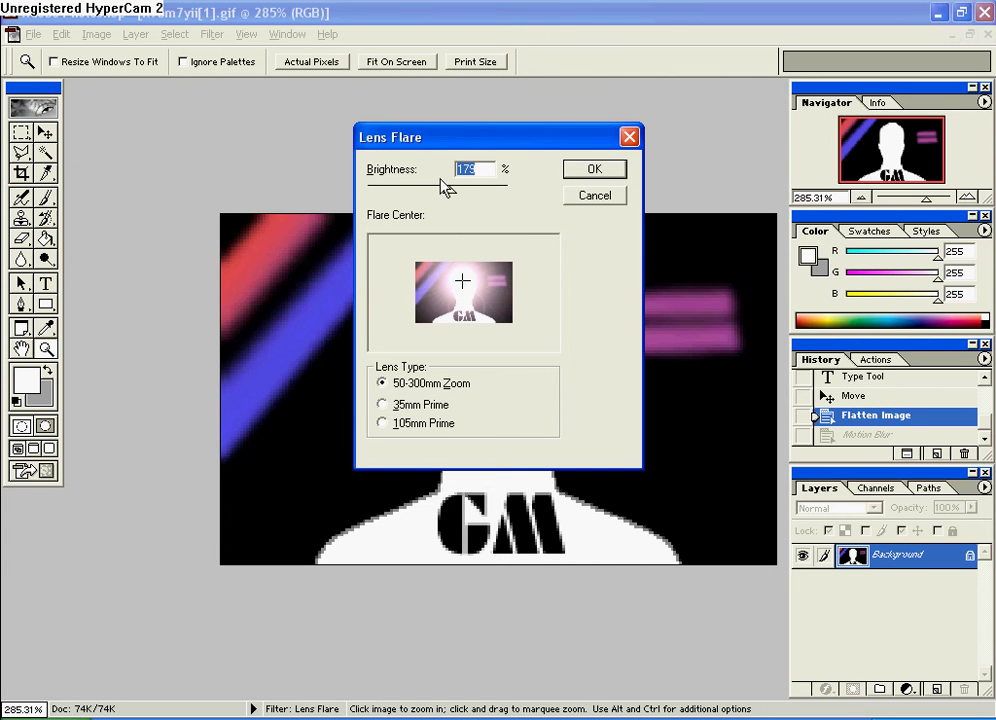
- Try a flare brightness of 46% with the center beside the silhouette, and restore the brightness to 179%
drag(455, 197, 387, 198)
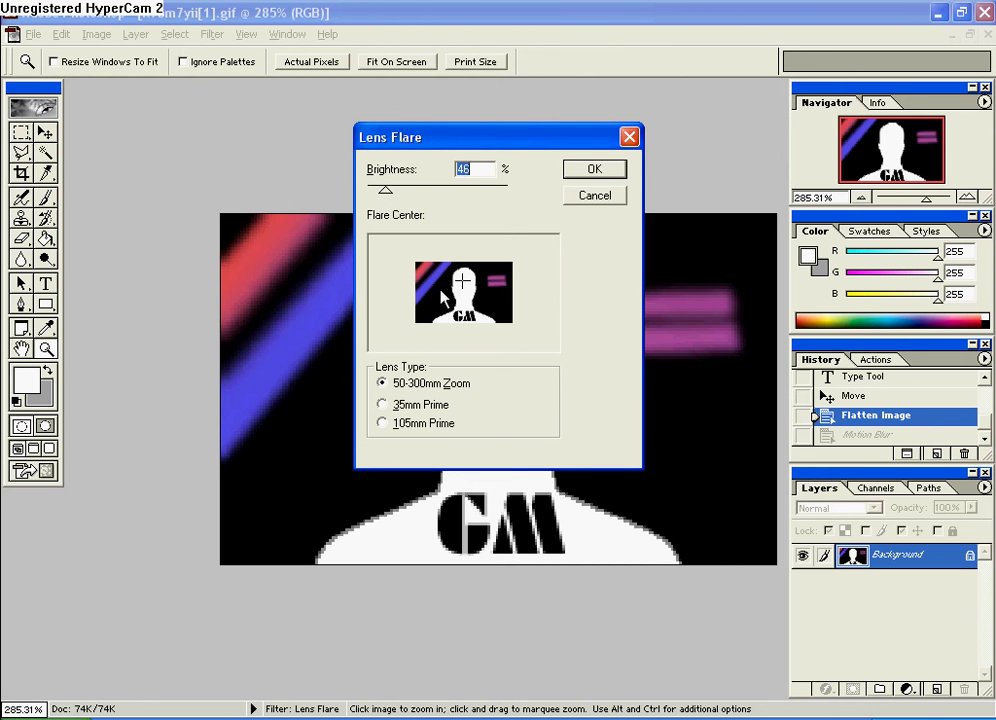
click(438, 290)
drag(389, 196, 448, 192)
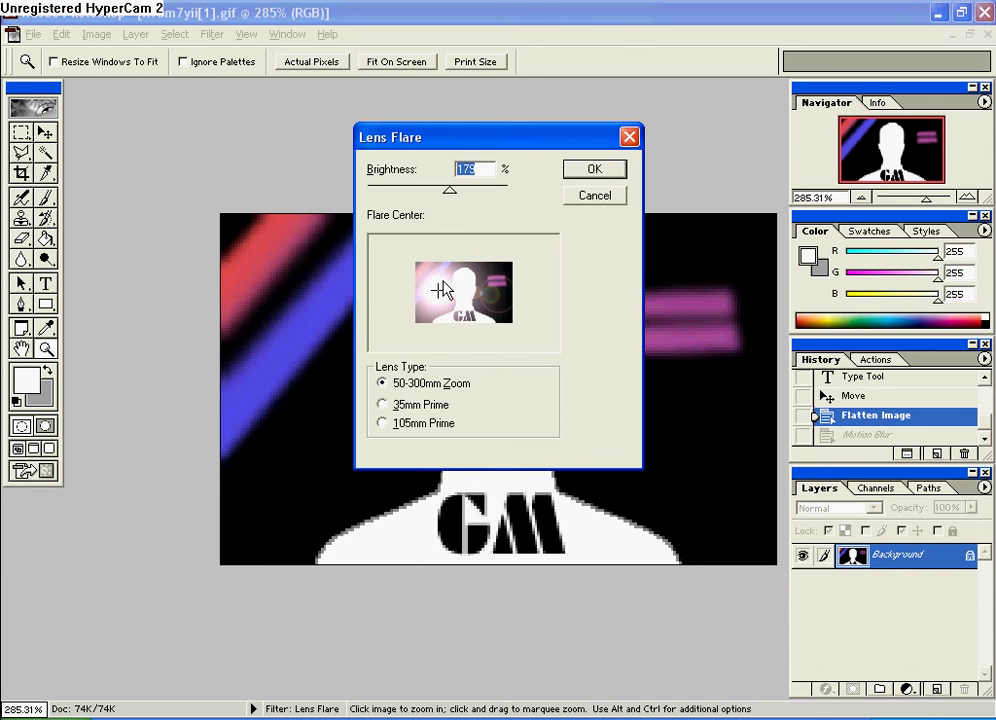
- Center the flare near the image's upper-left corner, compare the three lens types, and apply the flare with 50-300mm Zoom
click(424, 271)
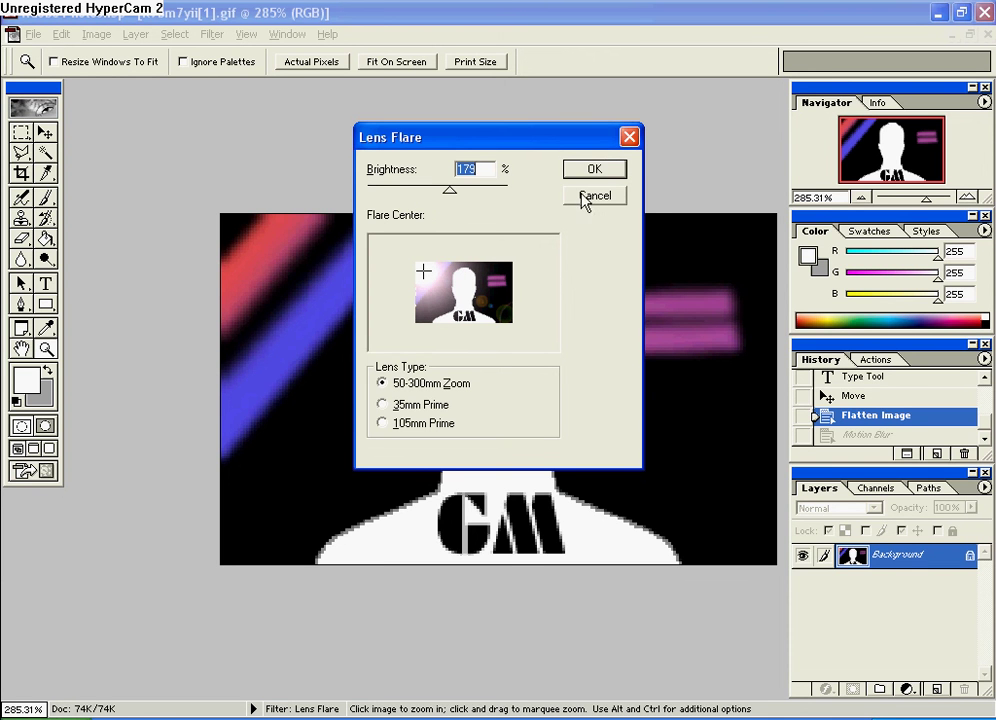
click(383, 405)
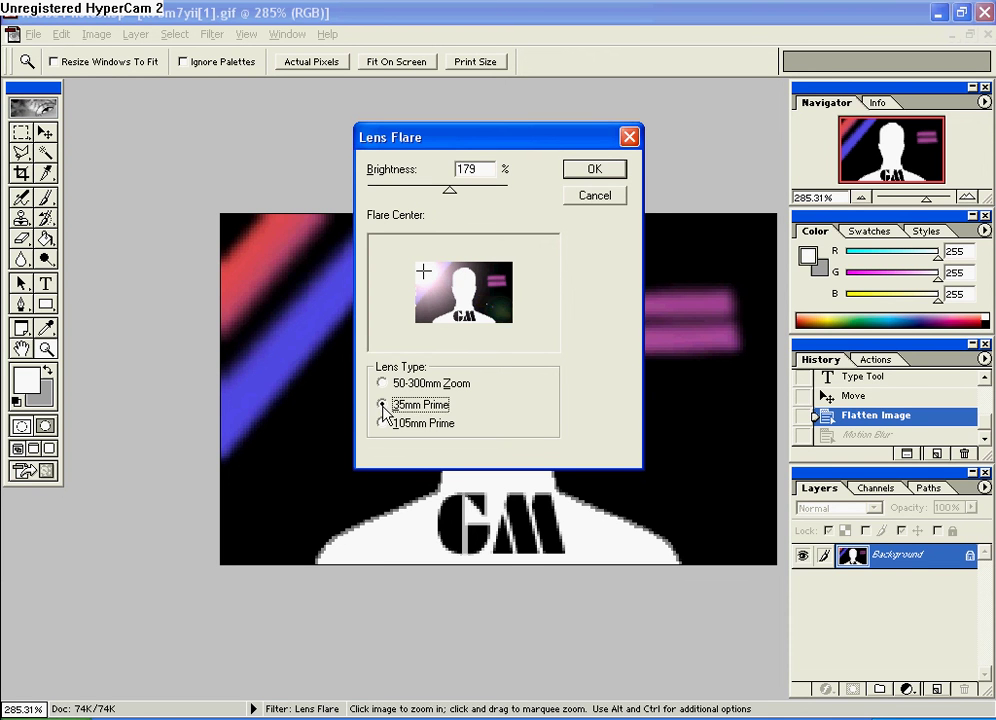
click(382, 422)
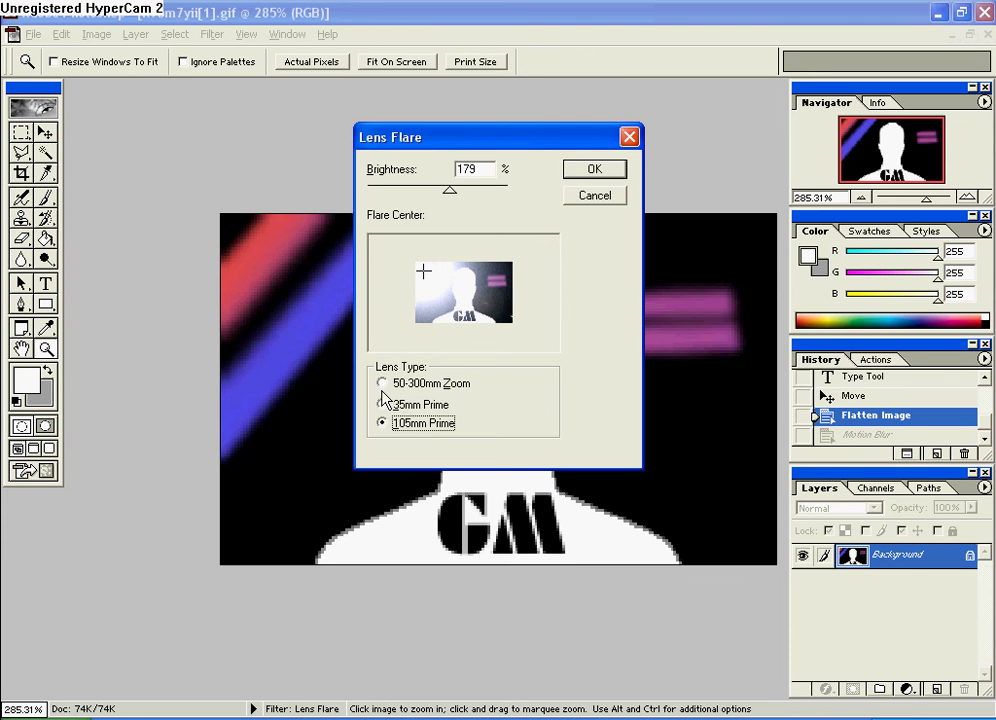
click(385, 384)
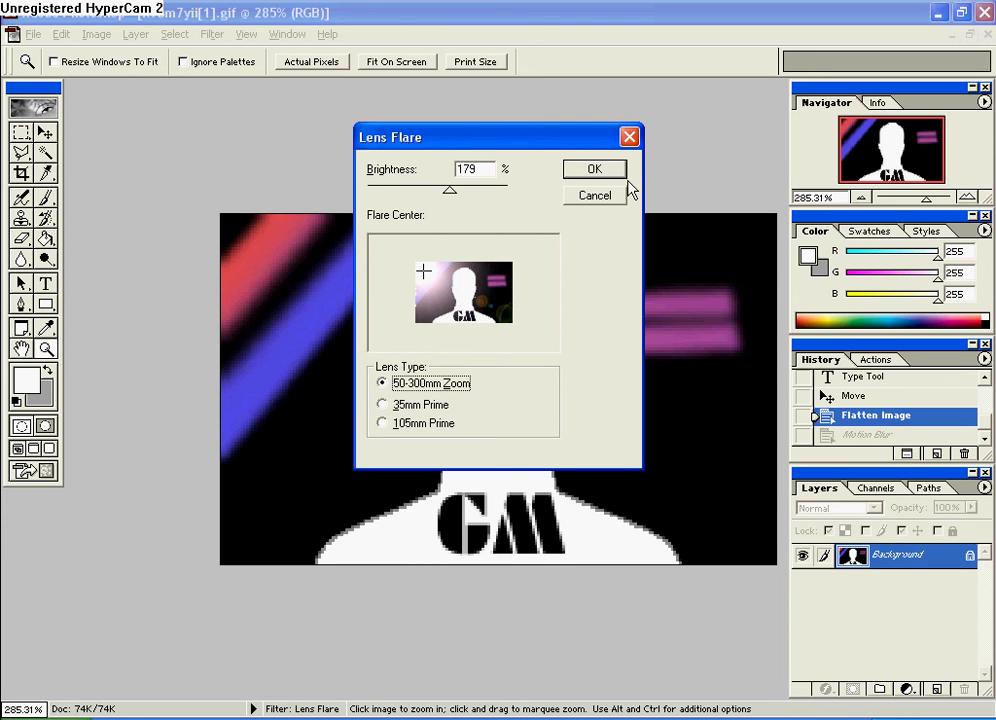
click(595, 171)
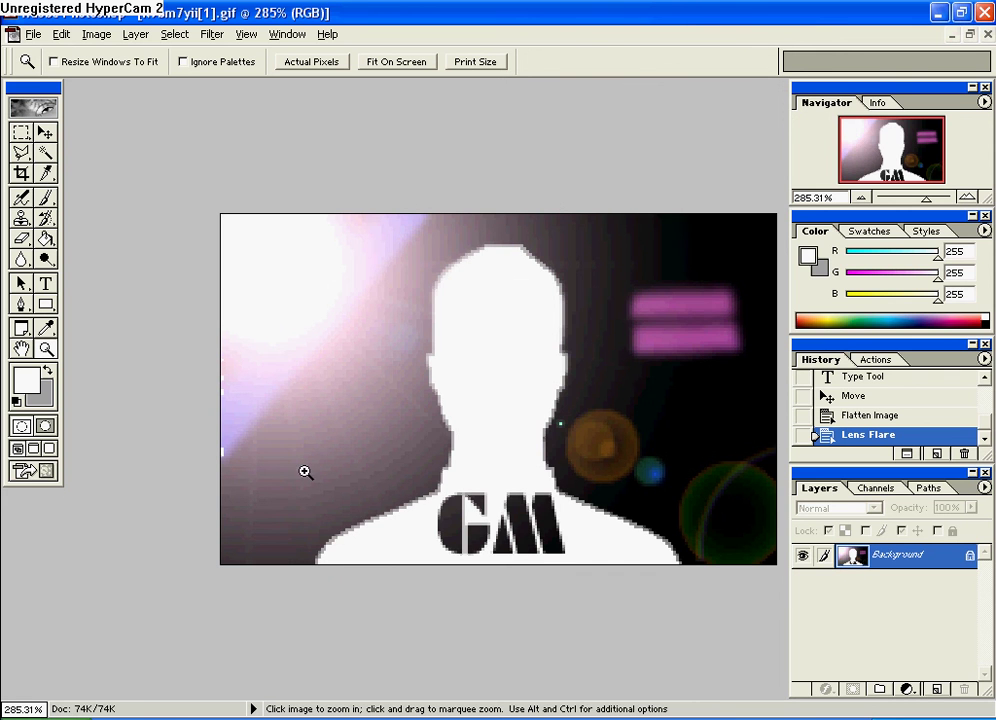
- Try the Plastic Wrap artistic filter on the flared image with its current settings, and undo it
click(211, 34)
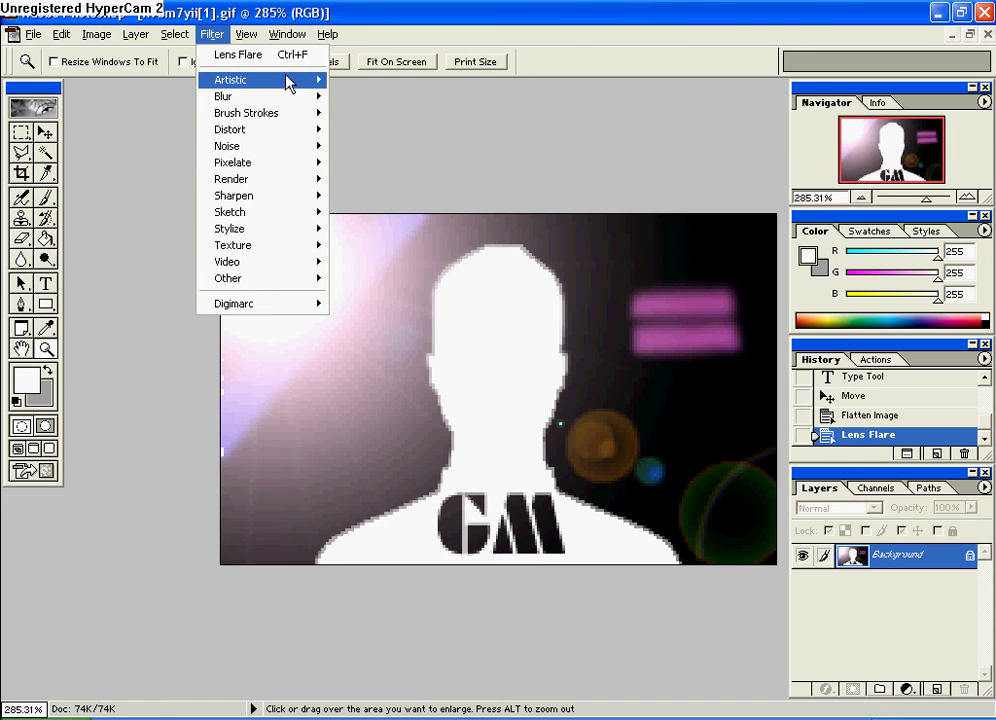
mouse_move(289, 81)
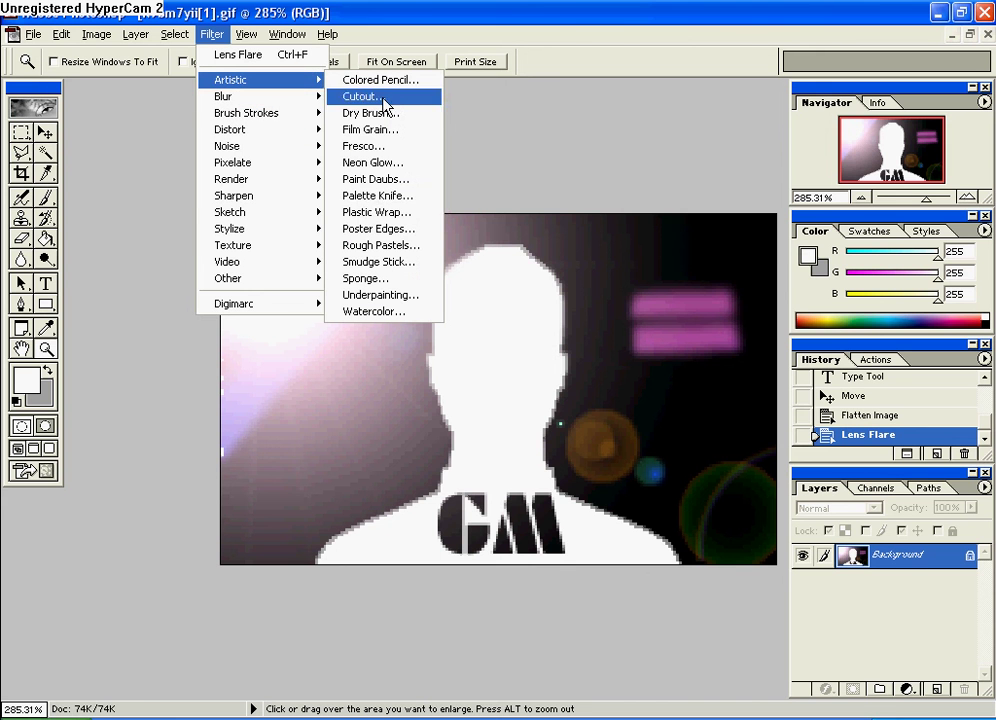
click(404, 214)
click(557, 196)
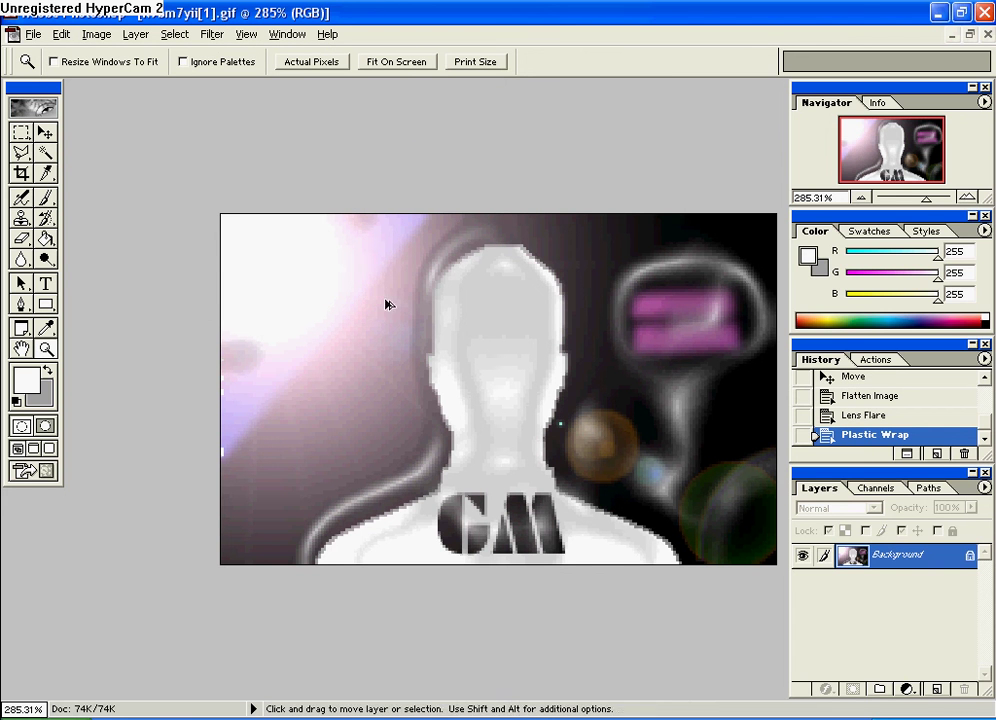
key(ctrl+z)
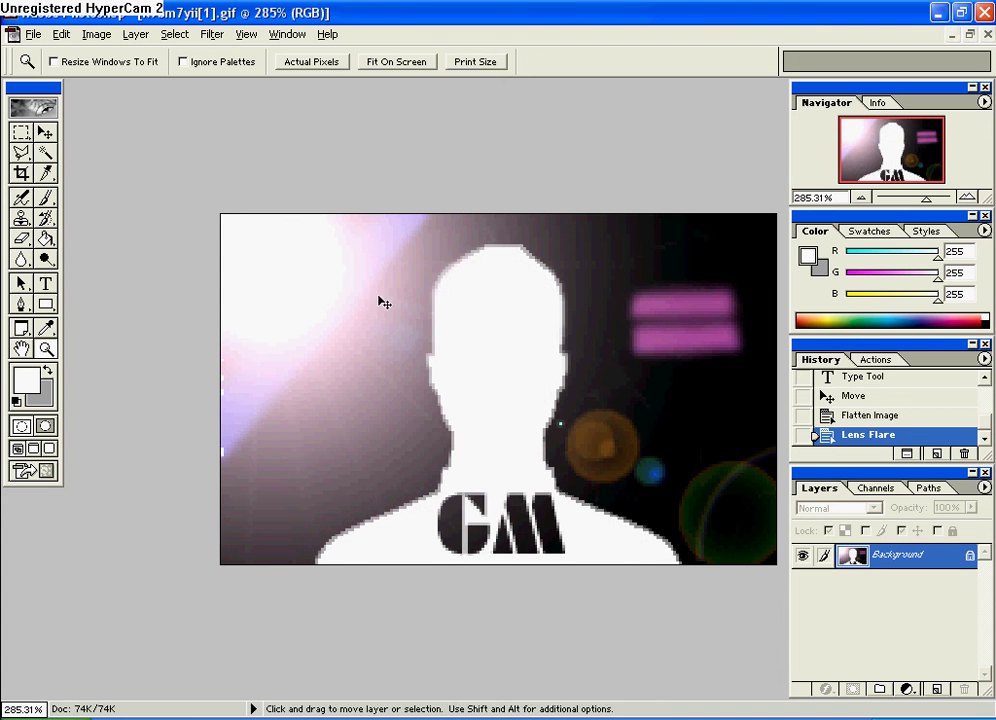
- Try the Water Paper sketch filter on the image with its current settings, and undo it
click(211, 34)
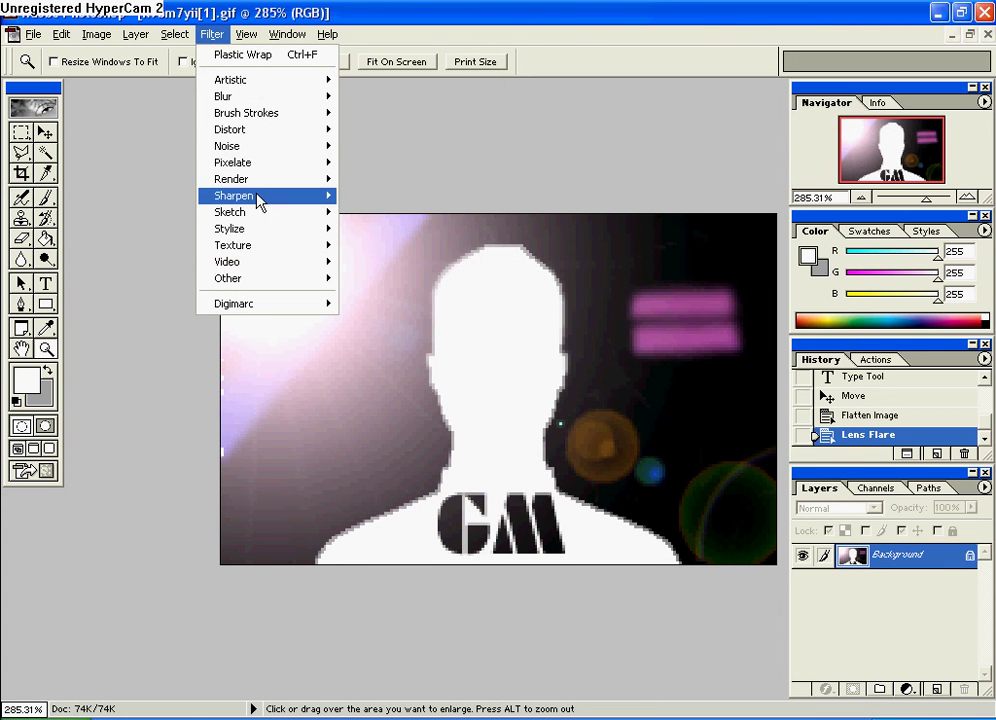
mouse_move(276, 216)
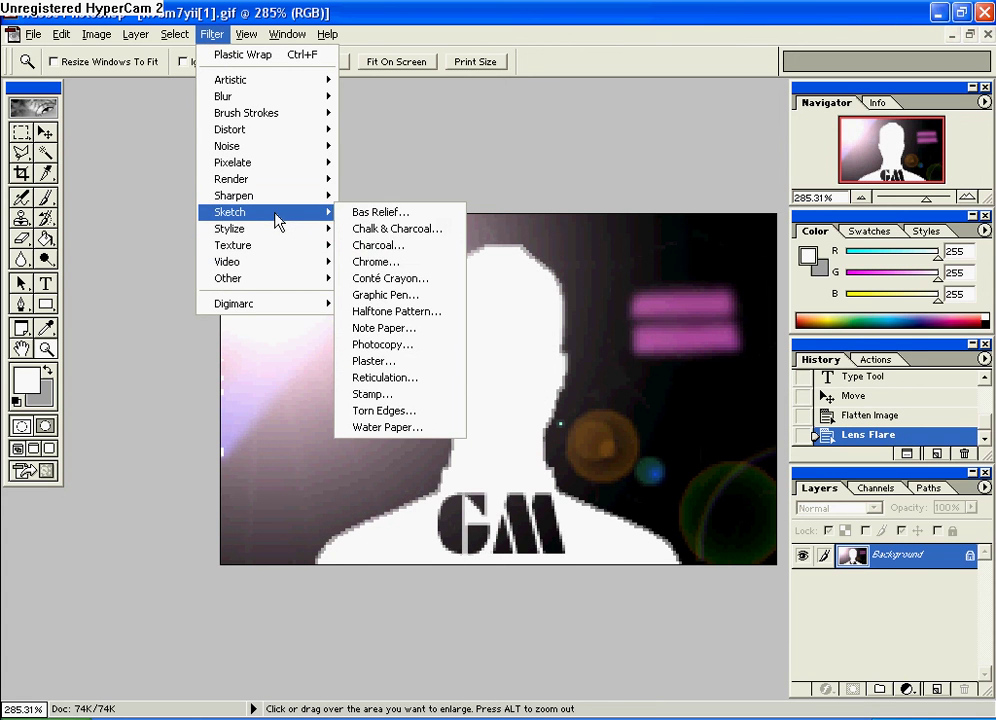
click(420, 428)
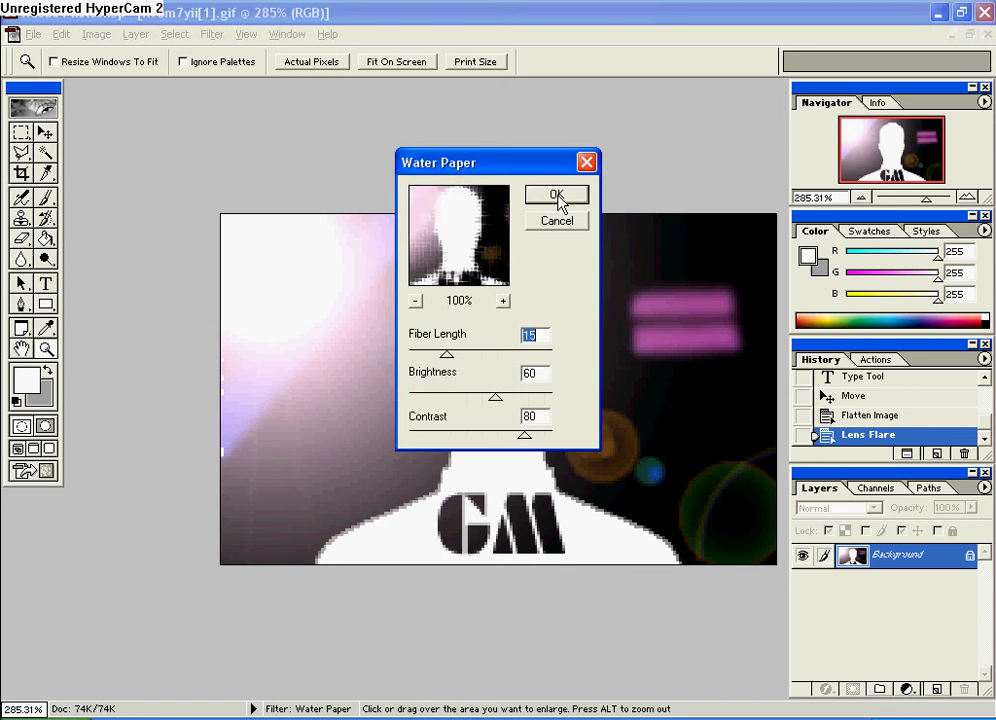
click(570, 194)
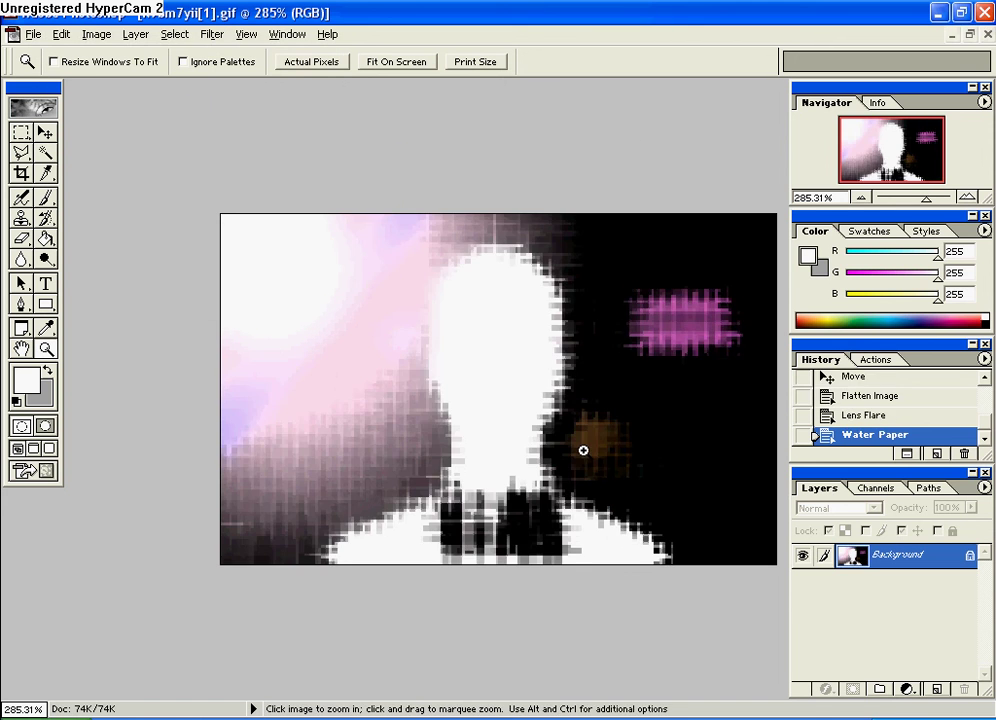
key(ctrl+z)
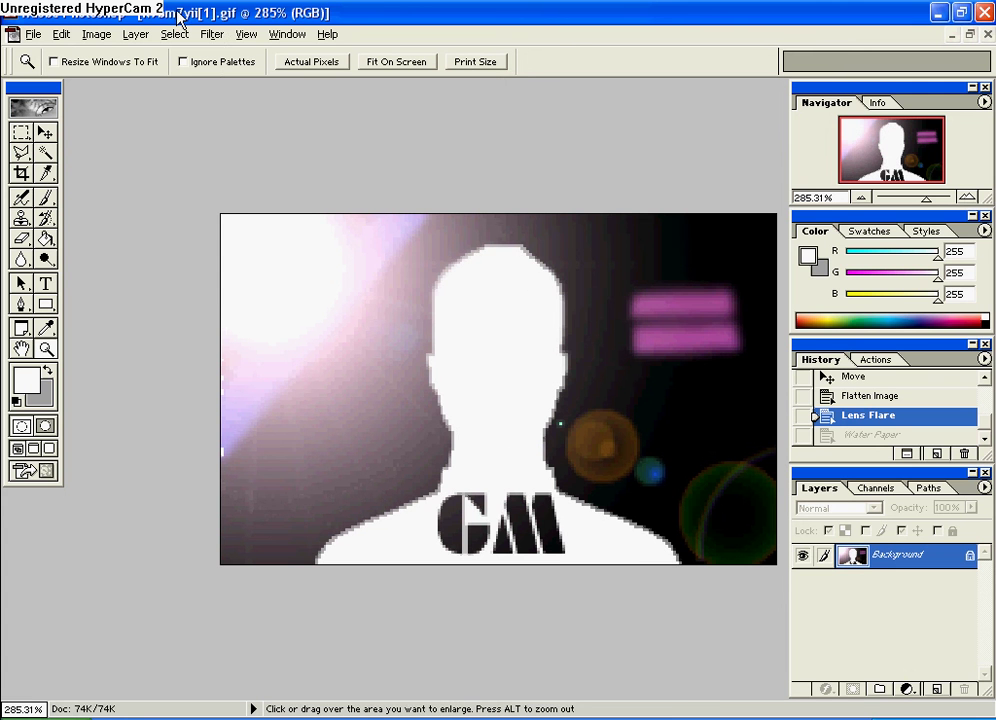
- Try the Mosaic Tiles texture filter on the image with its current settings, and undo it
click(213, 34)
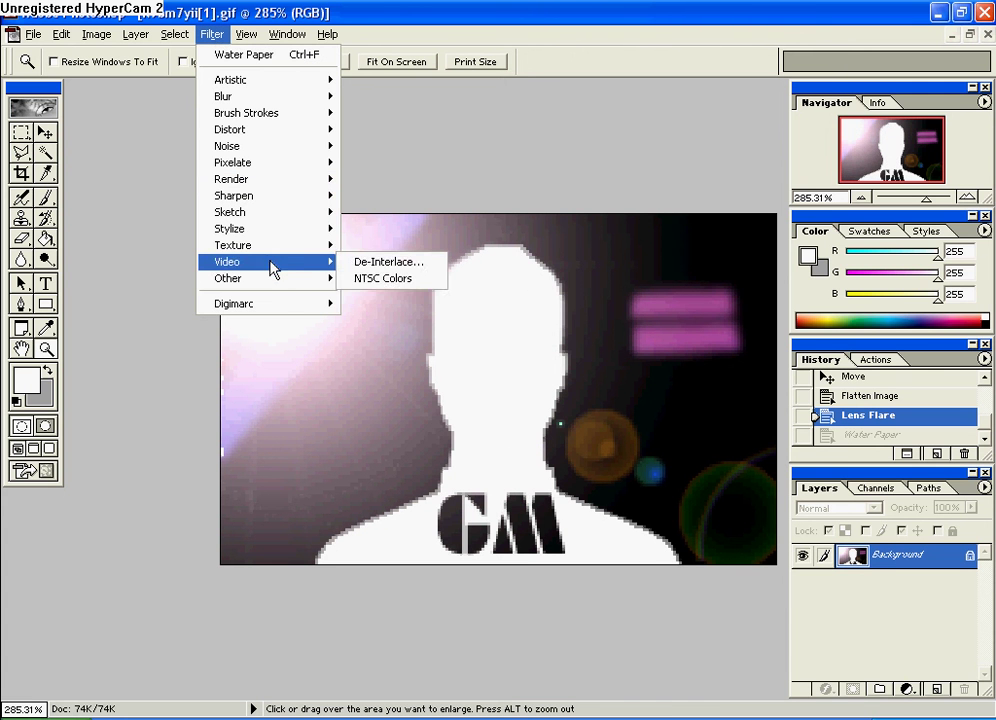
mouse_move(281, 254)
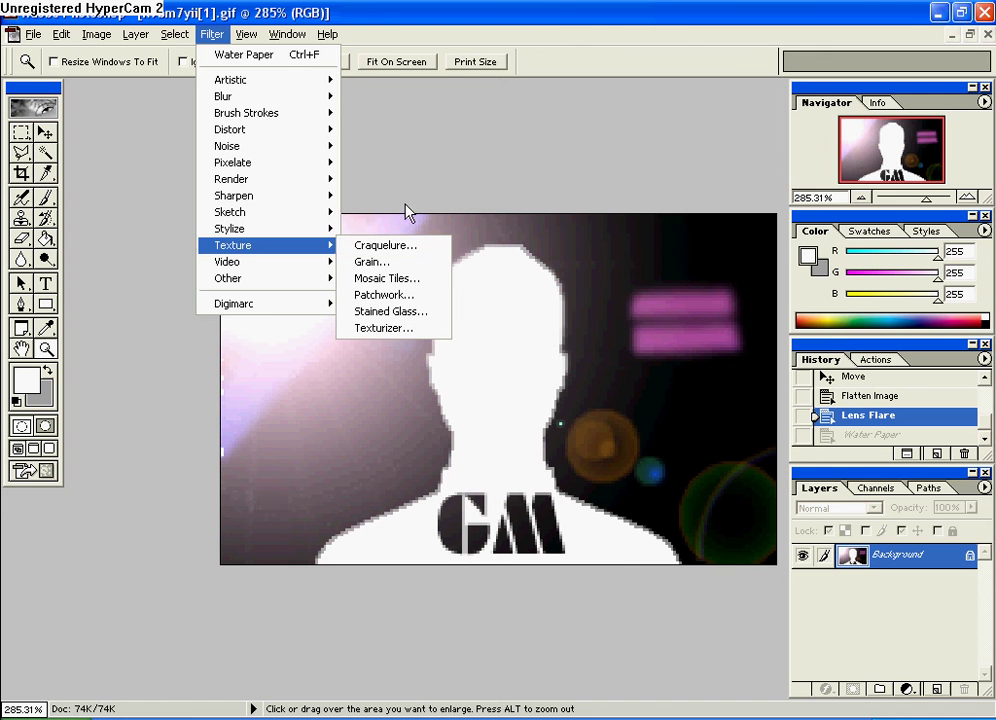
click(412, 279)
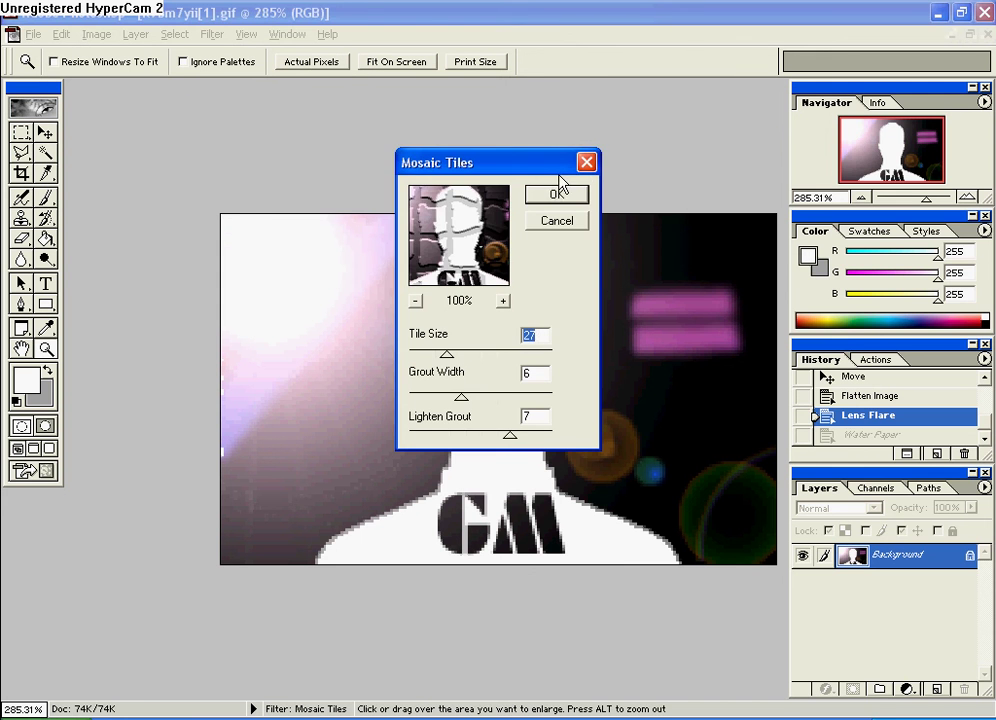
click(557, 195)
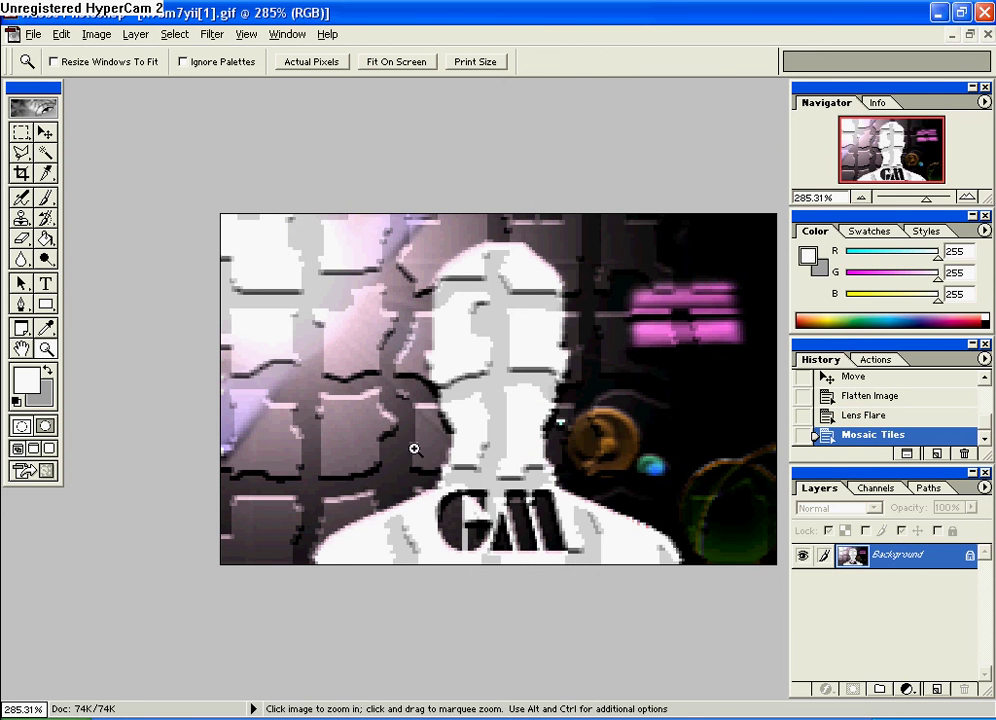
key(ctrl+z)
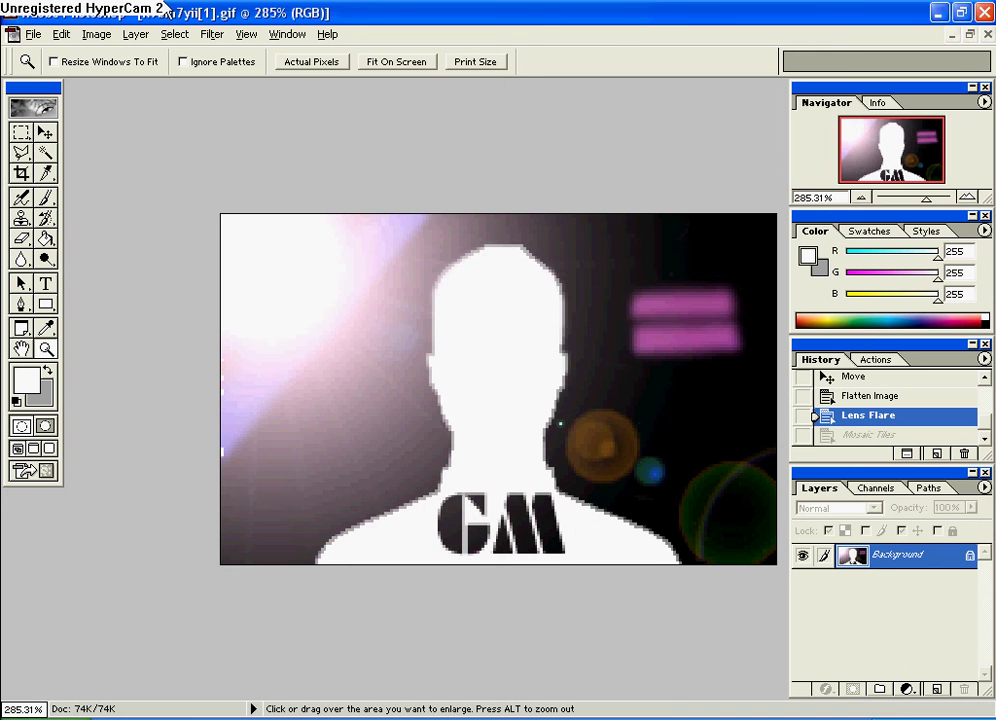
- Try the Stained Glass texture filter with white cell borders on the image, and undo it
click(211, 34)
mouse_move(258, 246)
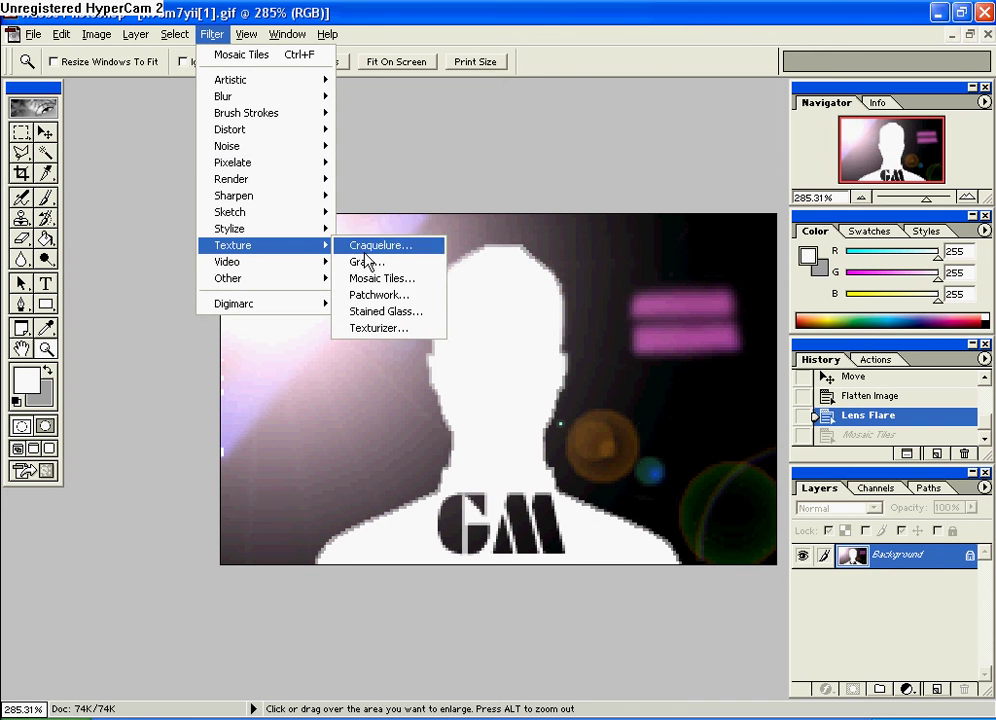
click(385, 311)
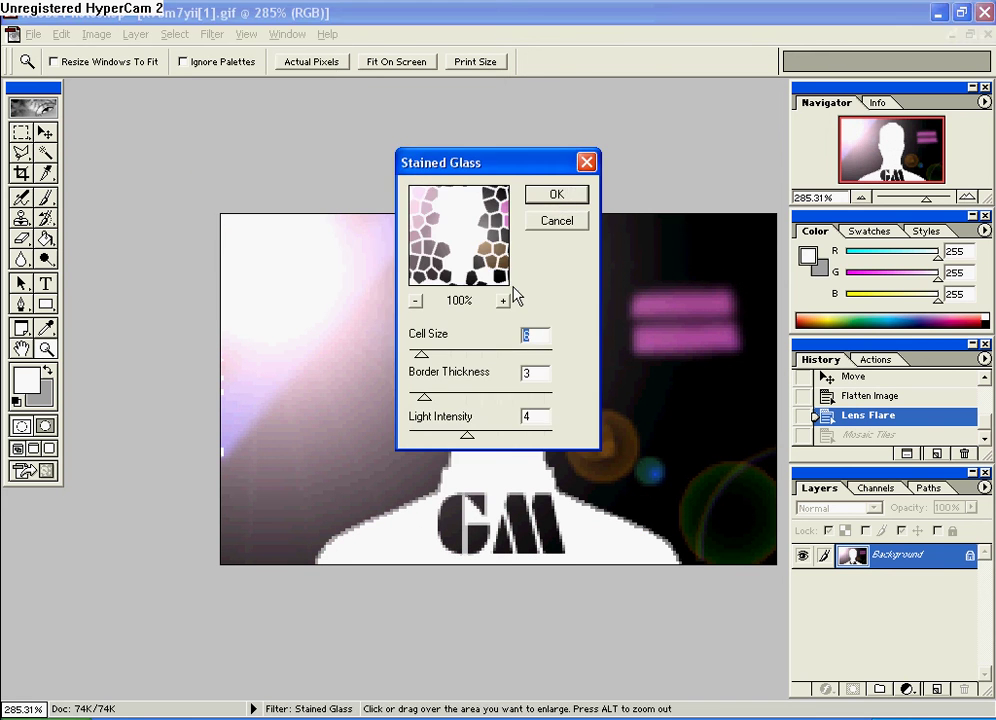
click(554, 196)
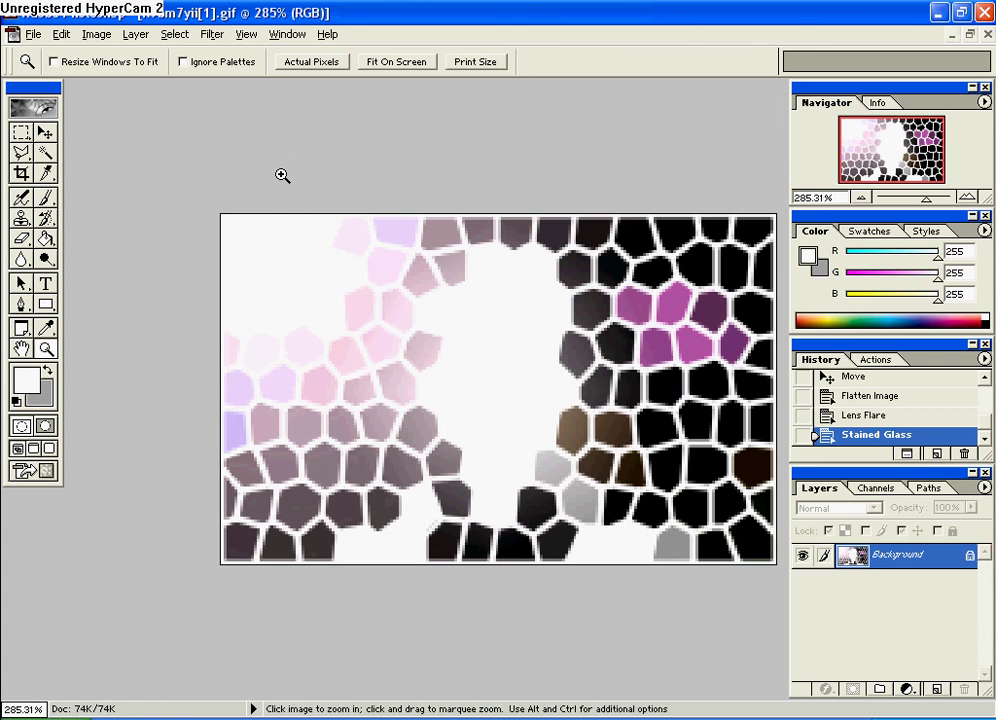
key(ctrl+z)
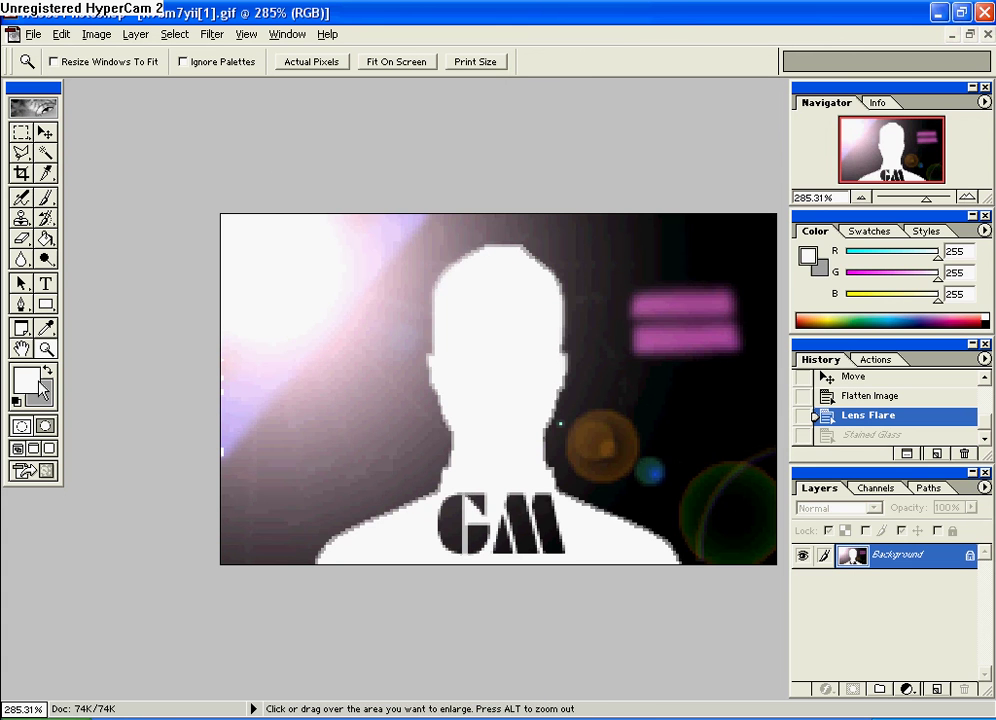
- Set the foreground color to a strong red with RGB values 215, 0, 0
click(27, 380)
mouse_move(534, 278)
mouse_down()
mouse_move(520, 242)
mouse_move(521, 286)
mouse_up()
click(518, 250)
click(690, 235)
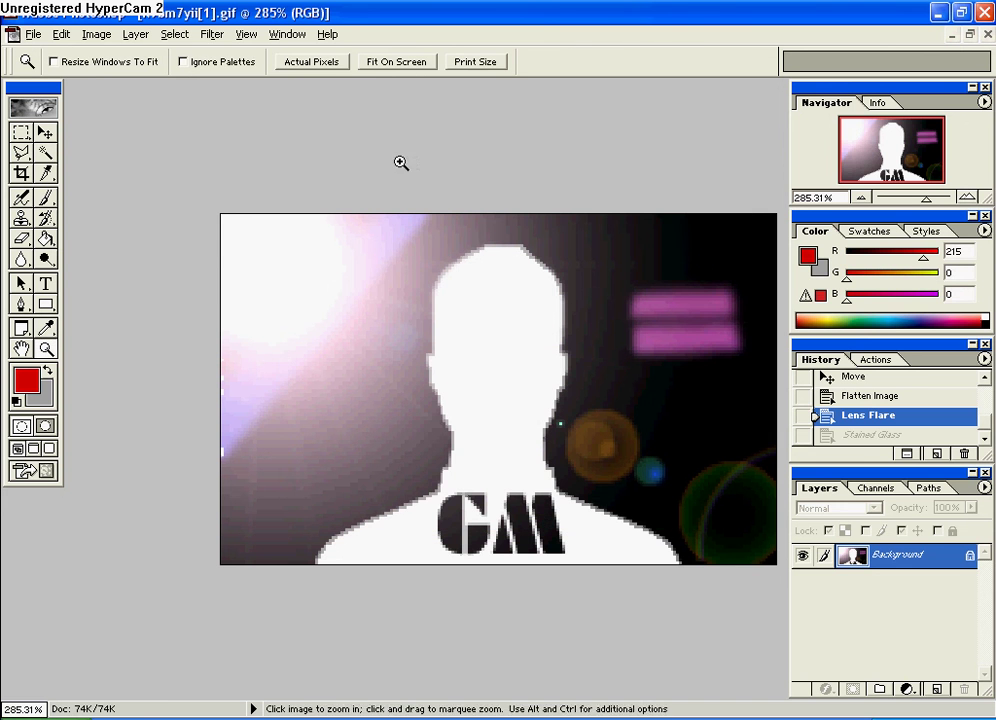
- Repeat the Stained Glass filter with the red foreground color for its borders, and undo it
click(215, 34)
click(241, 57)
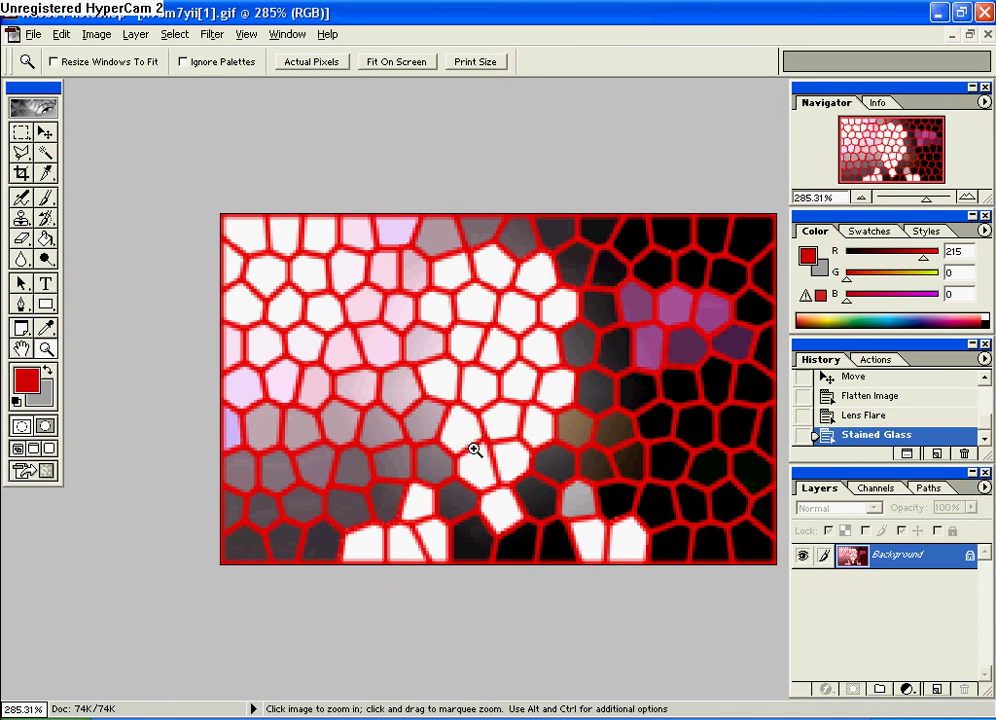
key(ctrl+z)
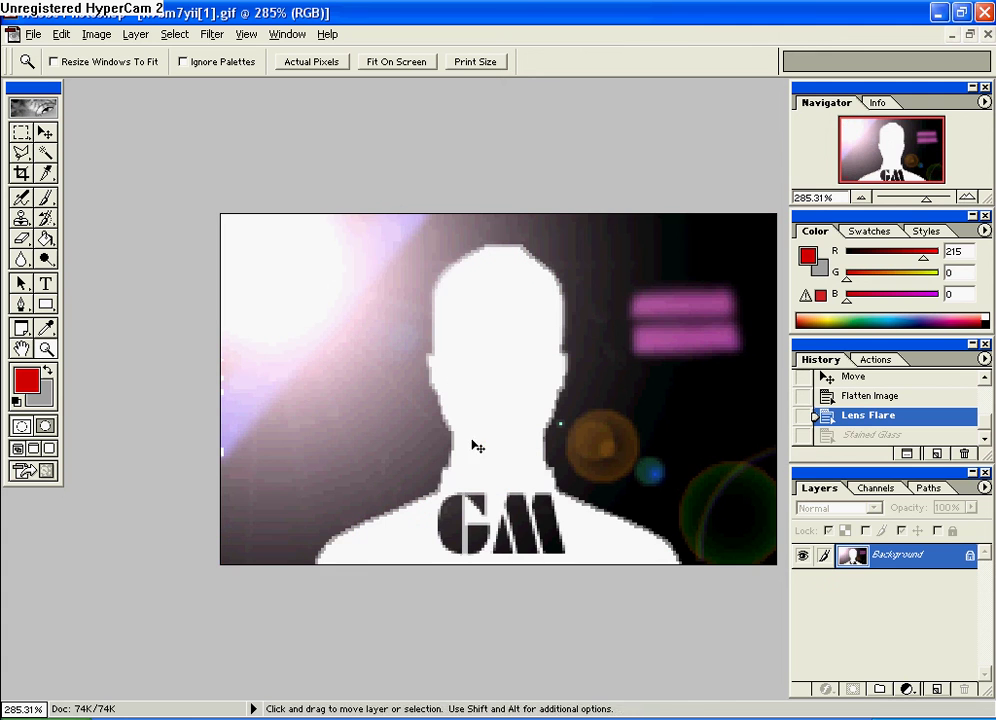
- Apply the Cutout artistic filter to the lens-flared image with its current settings
click(211, 34)
mouse_move(250, 80)
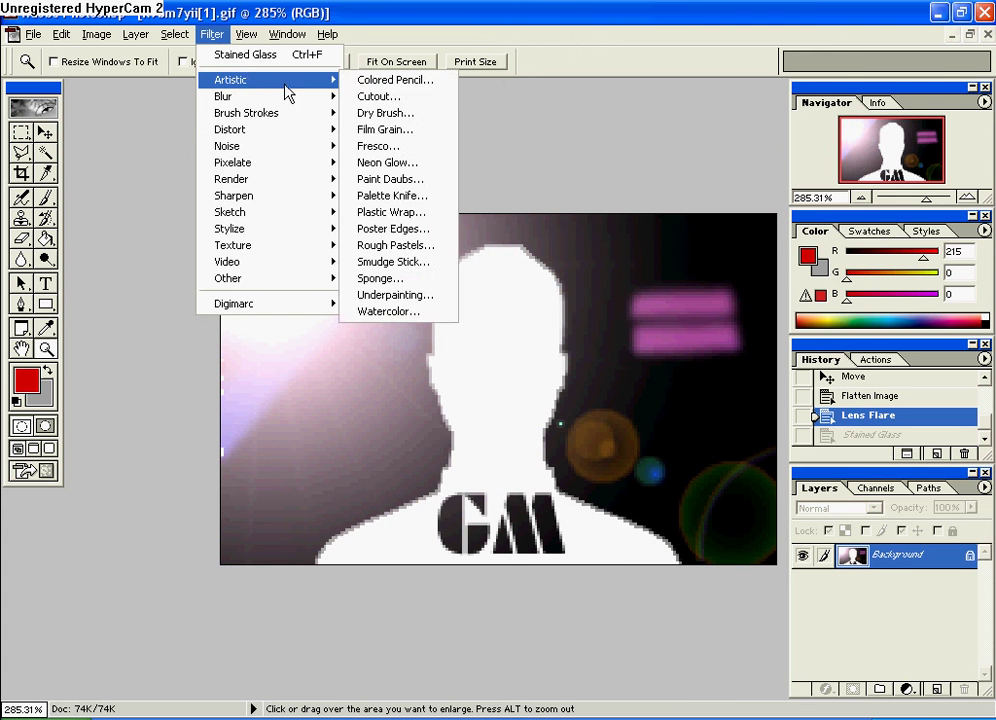
click(397, 100)
click(560, 197)
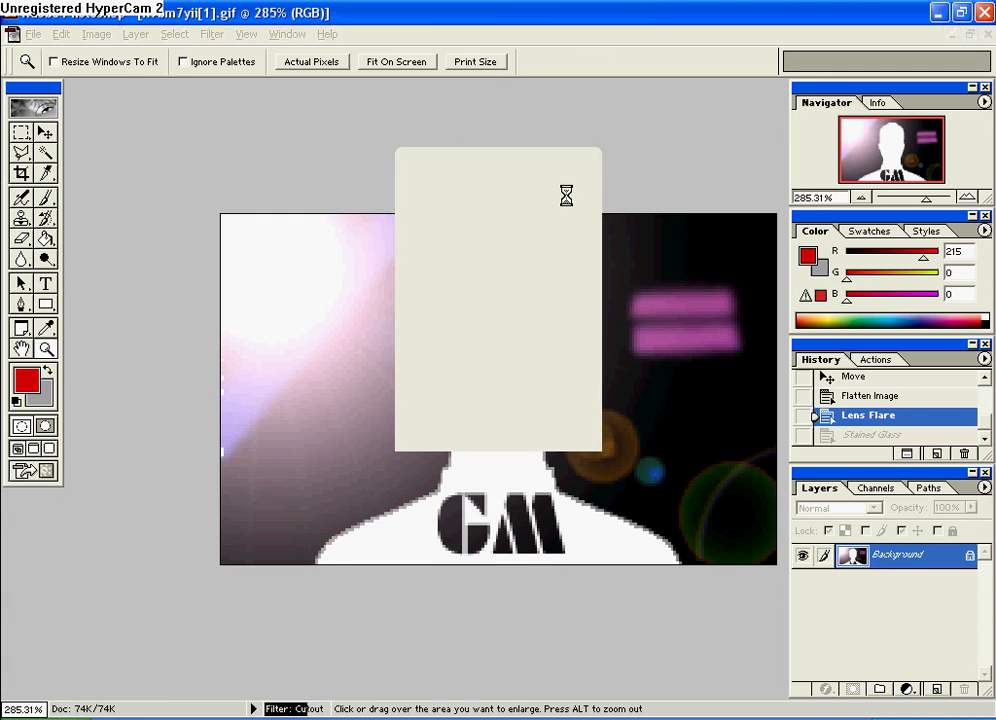